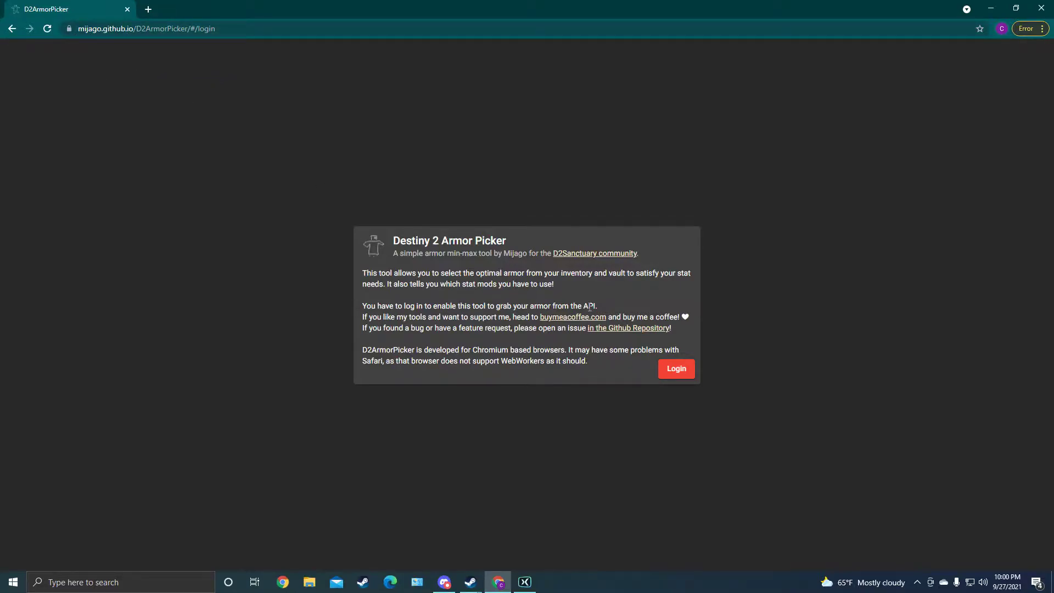
# Log in to the armor picker and restrict the results to builds without an exotic.
pyautogui.click(680, 378)
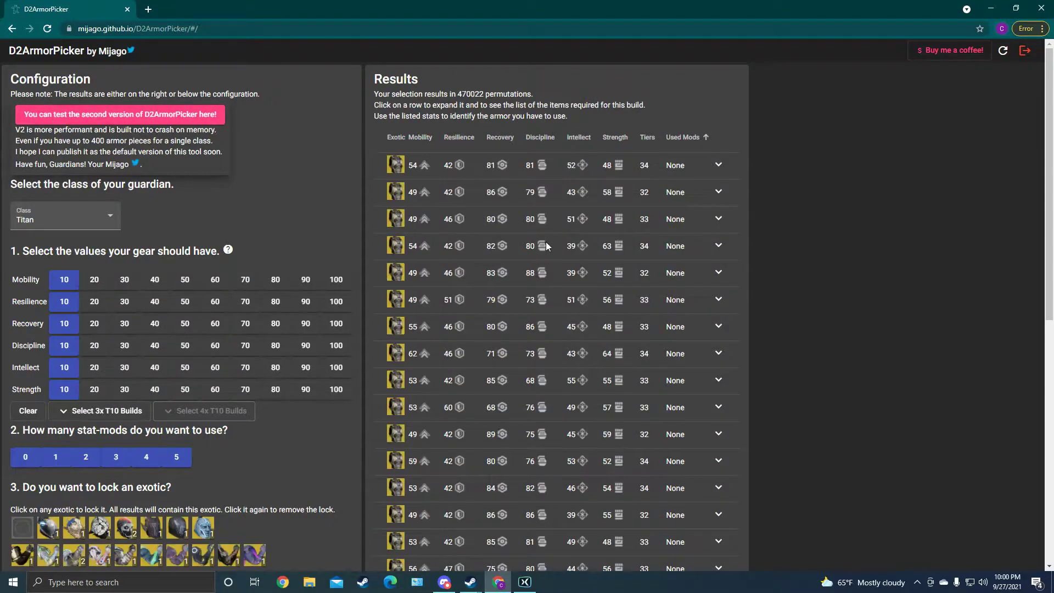
pyautogui.scroll(-3, 443, 287)
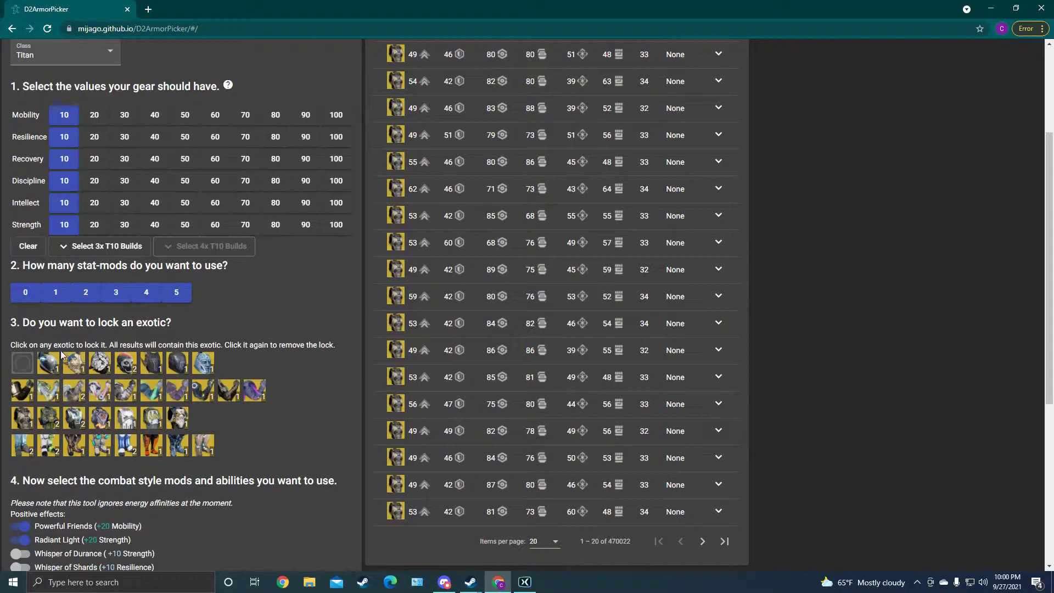
pyautogui.click(26, 363)
pyautogui.scroll(3, 325, 305)
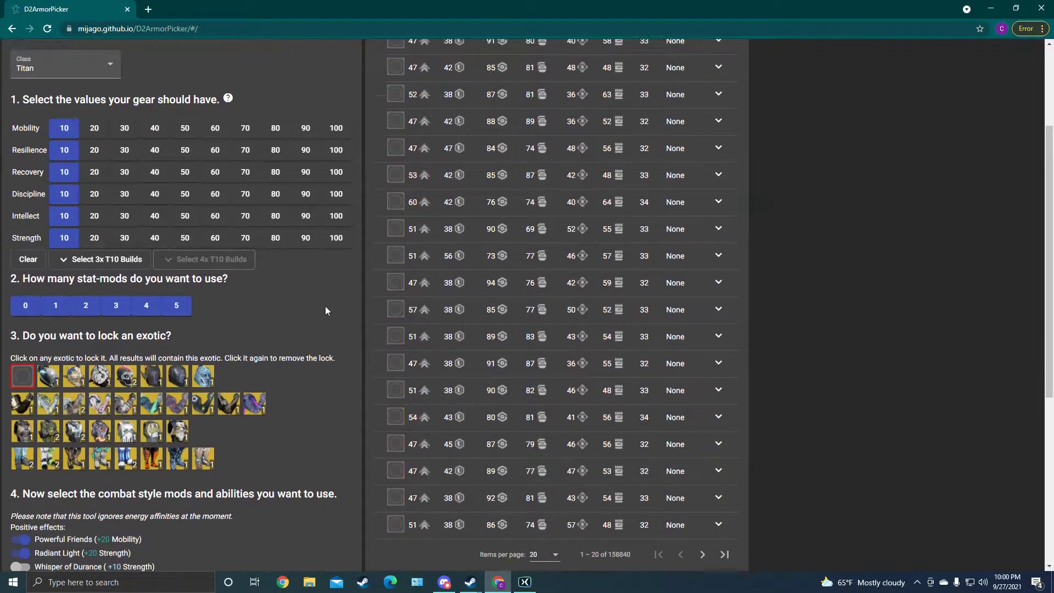
pyautogui.scroll(-3, 222, 448)
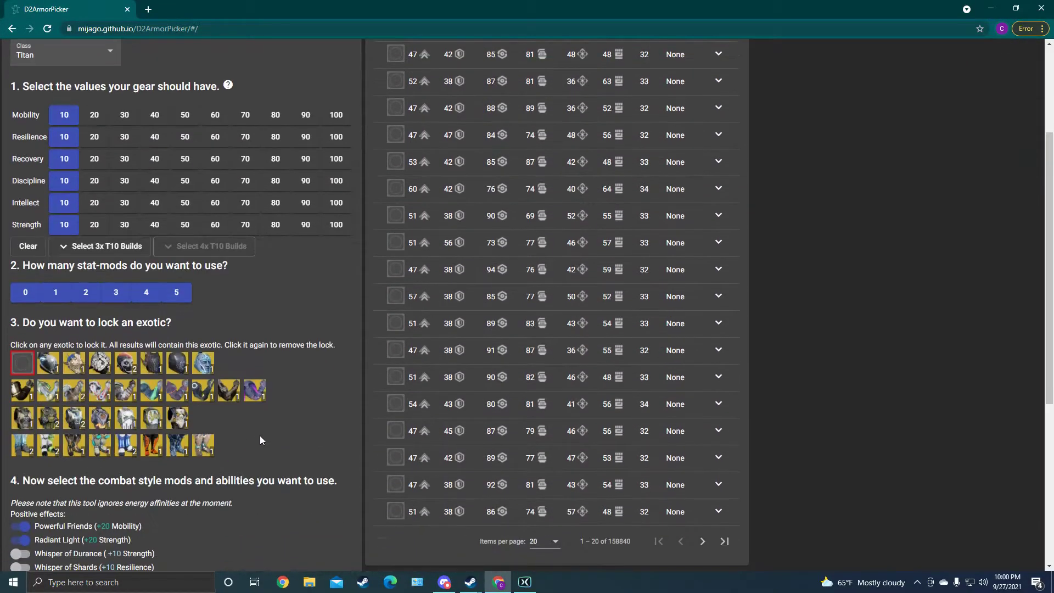
# Choose Titan as the guardian's class.
pyautogui.scroll(3, 308, 374)
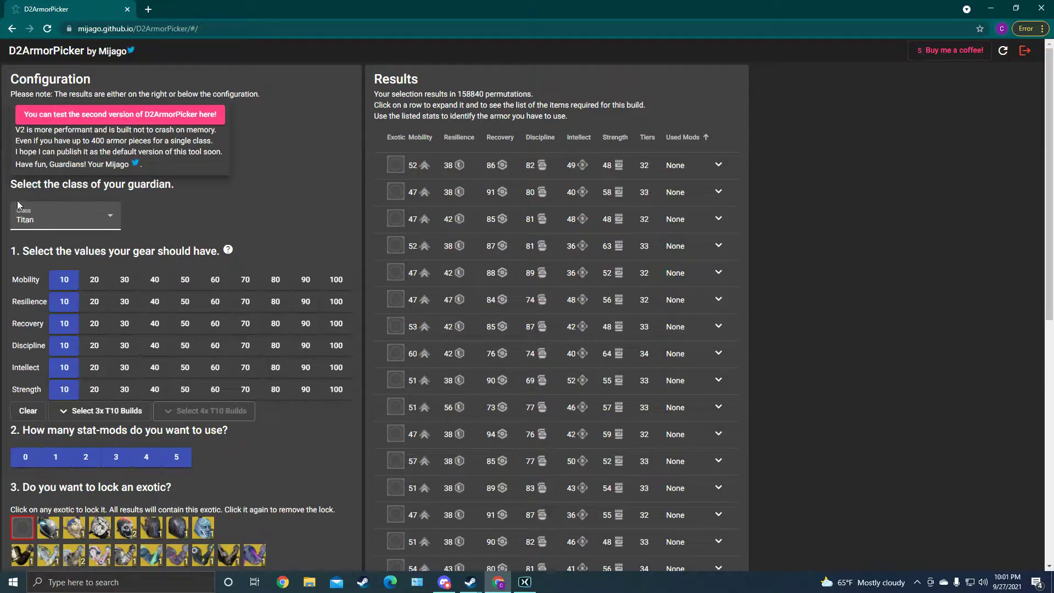
pyautogui.click(95, 219)
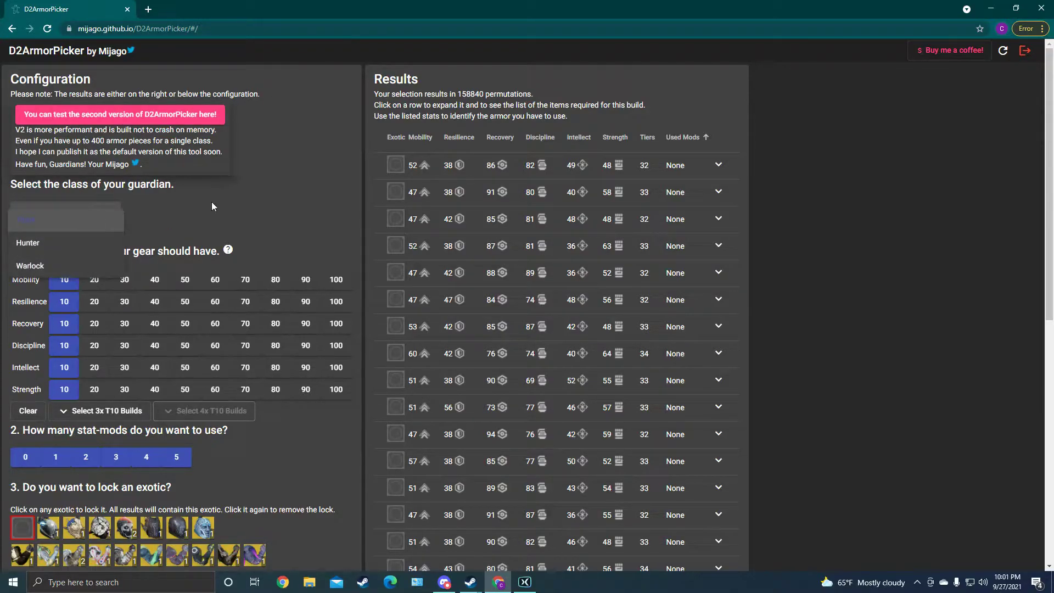
pyautogui.click(77, 220)
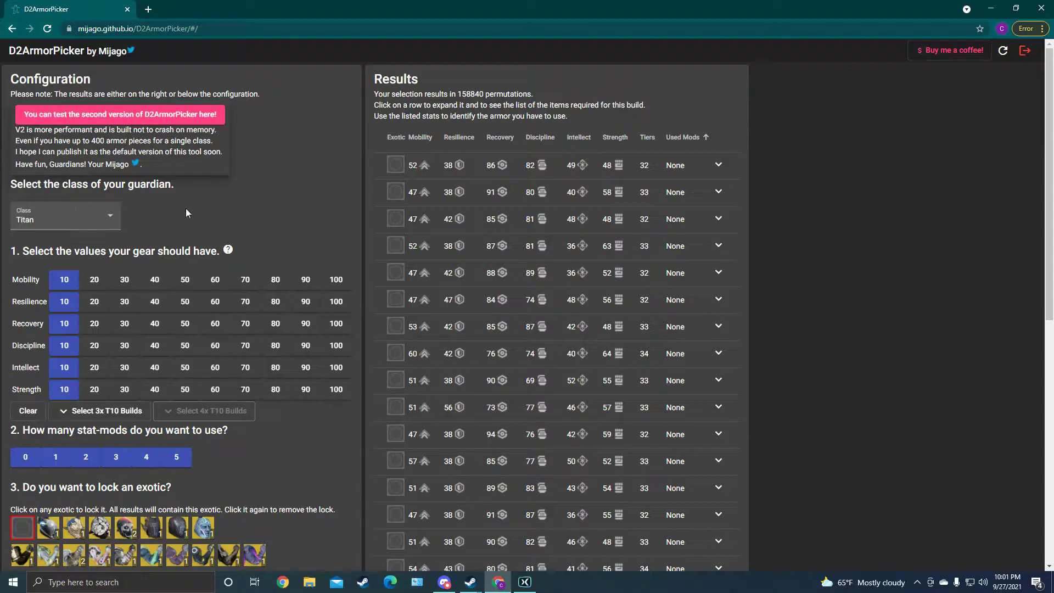
pyautogui.scroll(-1, 265, 203)
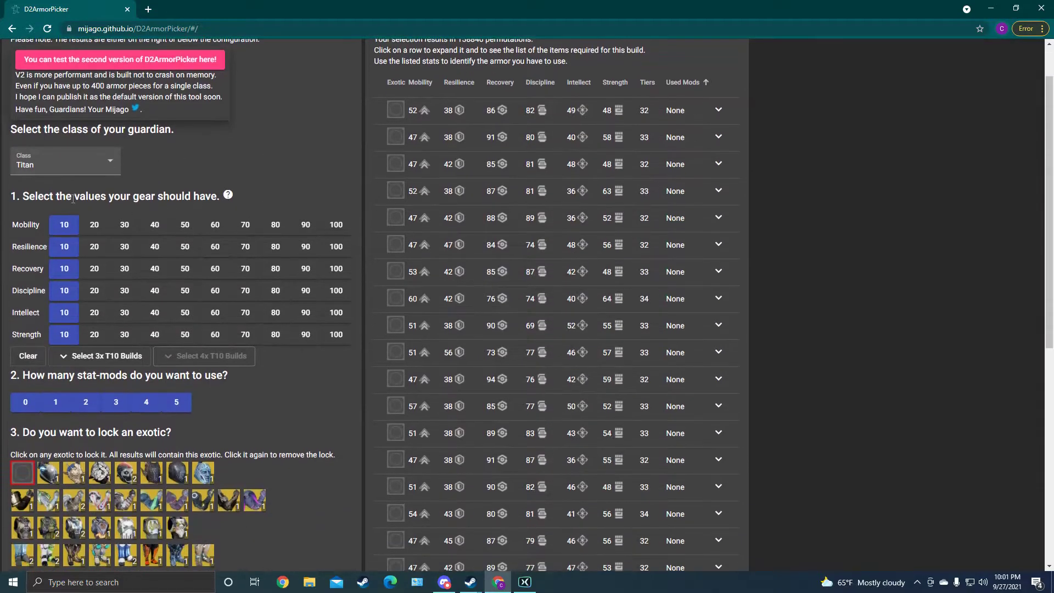
# Limit the number of stat mods to 0.
pyautogui.moveTo(74, 228)
pyautogui.scroll(-2, 228, 404)
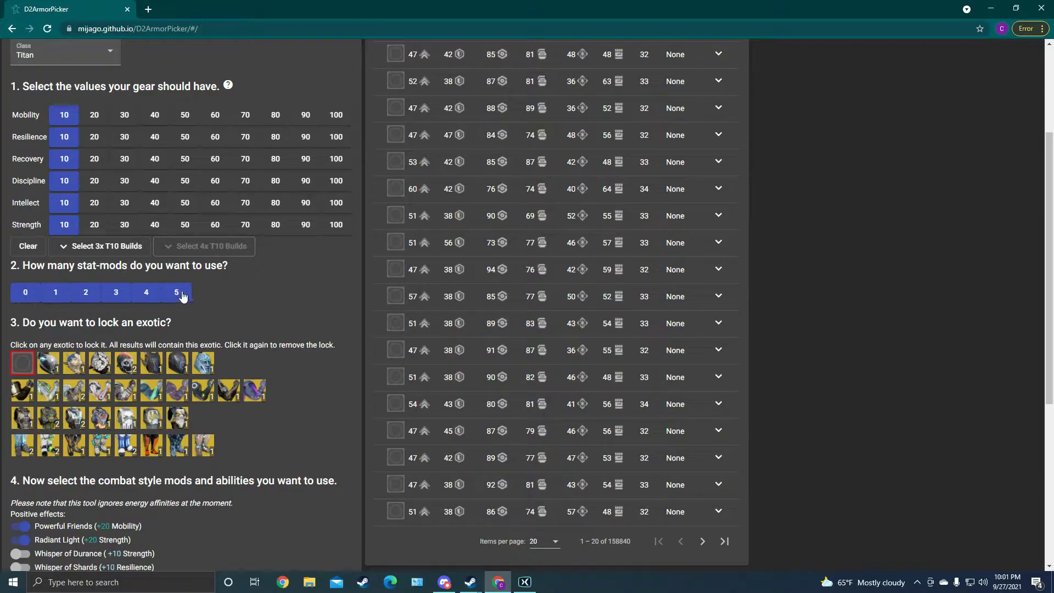
pyautogui.click(25, 297)
pyautogui.scroll(1, 252, 309)
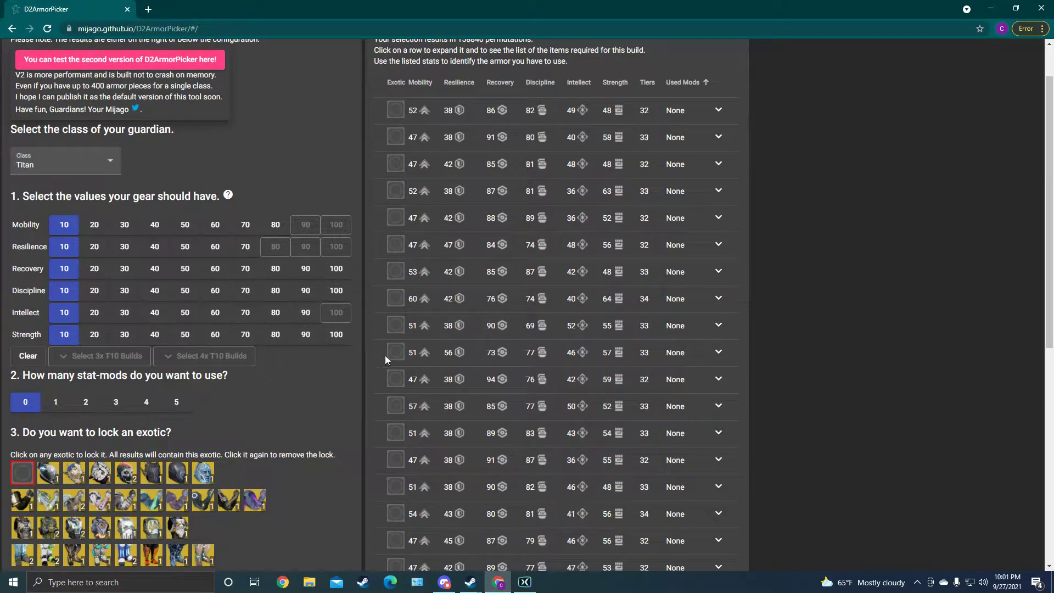
pyautogui.scroll(1, 386, 355)
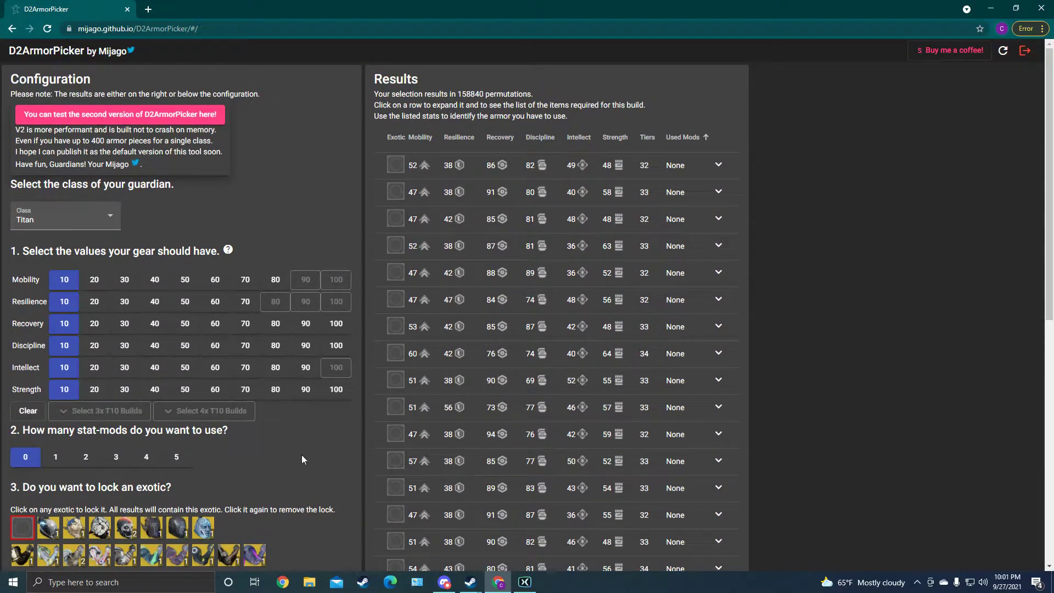
# Examine the Mobility, Resilience, Recovery and Intellect rows in the desired stat values grid.
pyautogui.scroll(-5, 288, 467)
pyautogui.scroll(5, 284, 392)
pyautogui.moveTo(340, 349)
pyautogui.moveTo(14, 323); pyautogui.dragTo(40, 326)
pyautogui.moveTo(12, 368); pyautogui.dragTo(38, 365)
pyautogui.click(152, 410)
pyautogui.moveTo(14, 301); pyautogui.dragTo(40, 303)
pyautogui.click(248, 455)
pyautogui.moveTo(43, 324); pyautogui.dragTo(12, 329)
pyautogui.moveTo(43, 368); pyautogui.dragTo(15, 366)
pyautogui.doubleClick(18, 285)
pyautogui.doubleClick(39, 298)
pyautogui.moveTo(36, 324); pyautogui.dragTo(21, 324)
pyautogui.moveTo(38, 367); pyautogui.dragTo(21, 390)
pyautogui.click(268, 456)
# Turn off the Powerful Friends and Radiant Light combat style mods.
pyautogui.scroll(-4, 258, 452)
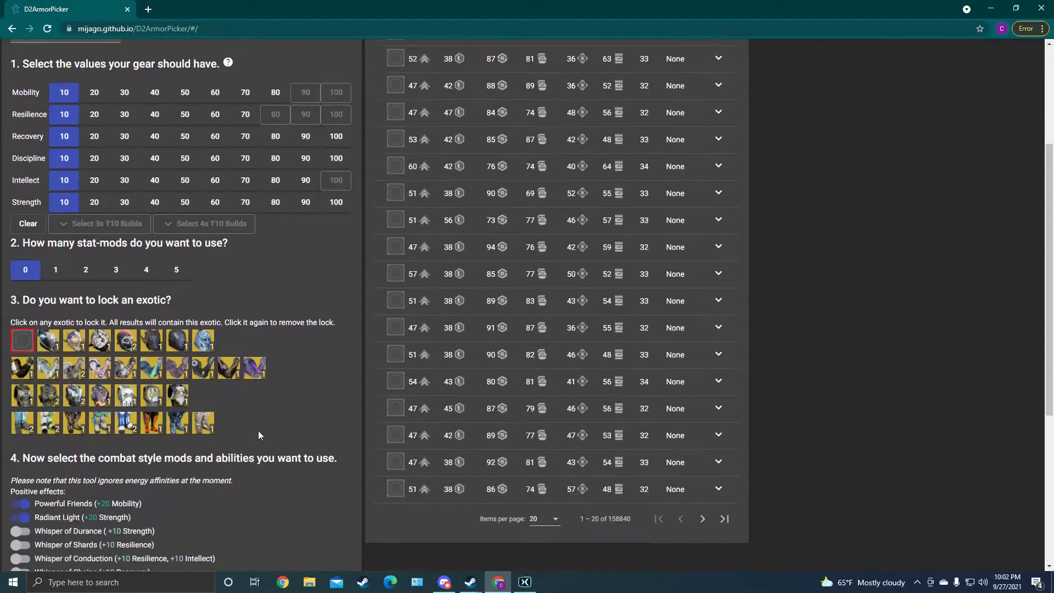
pyautogui.scroll(3, 269, 408)
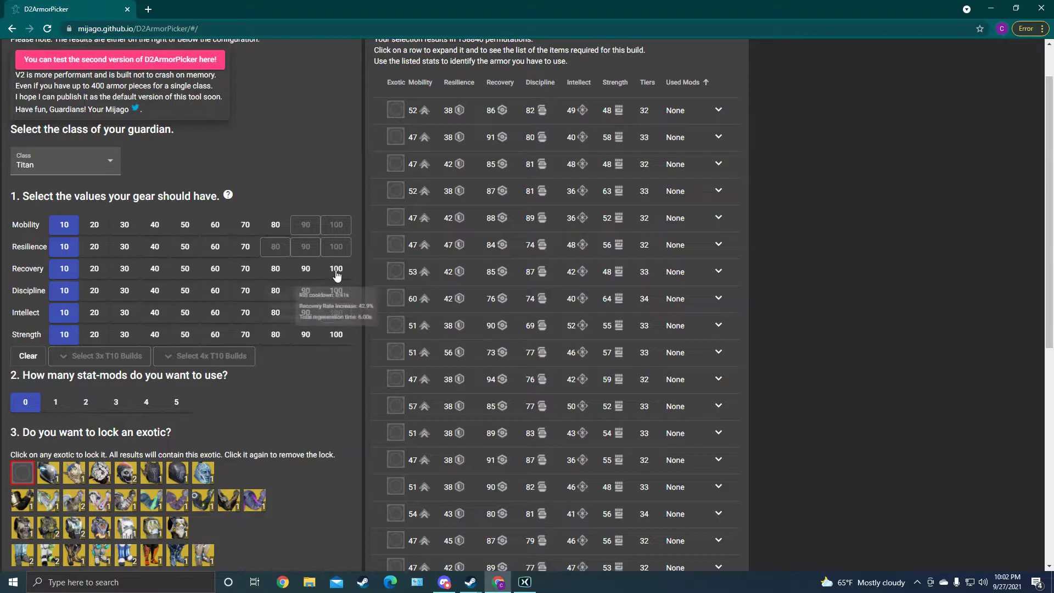
pyautogui.scroll(-5, 294, 380)
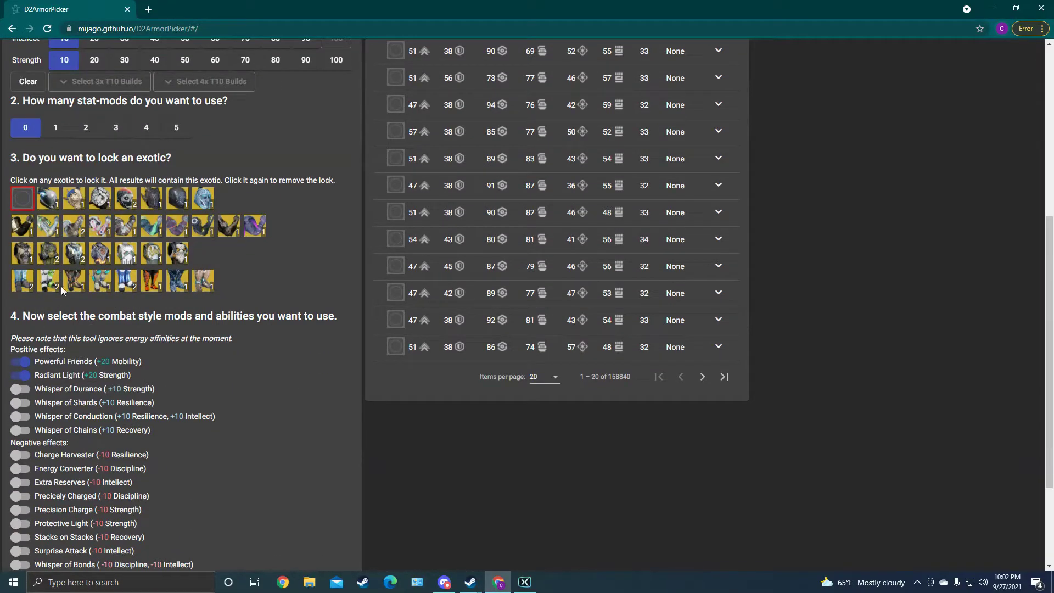
pyautogui.scroll(1, 121, 230)
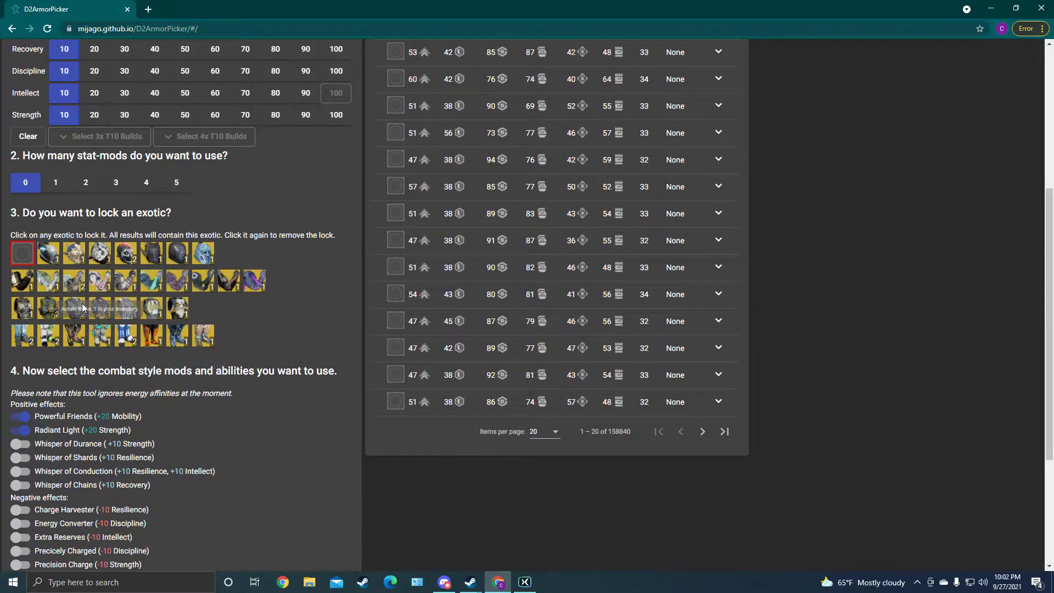
pyautogui.scroll(-3, 66, 352)
pyautogui.scroll(-1, 24, 330)
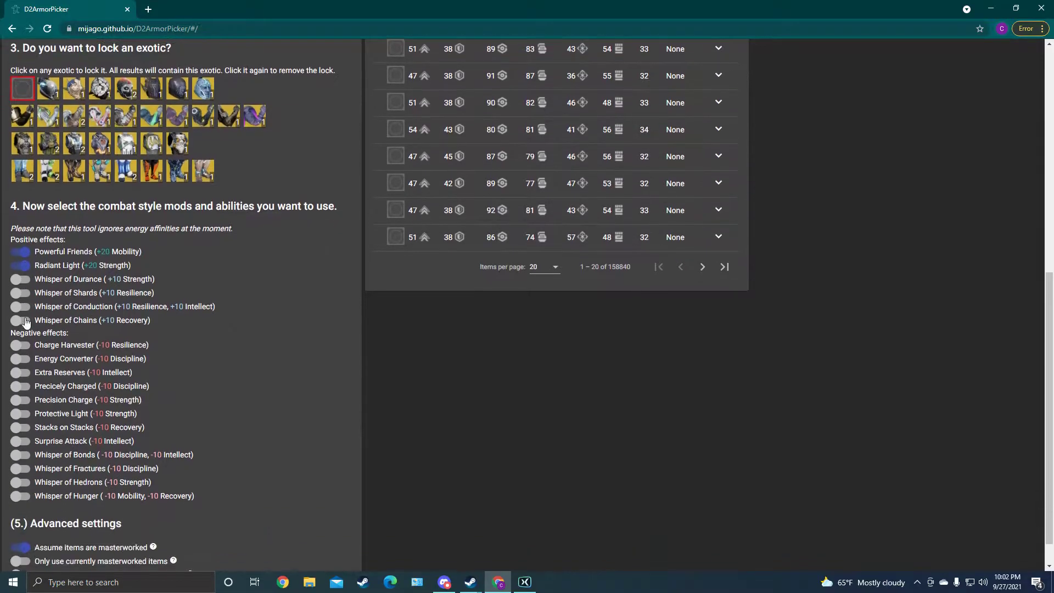
pyautogui.scroll(1, 28, 298)
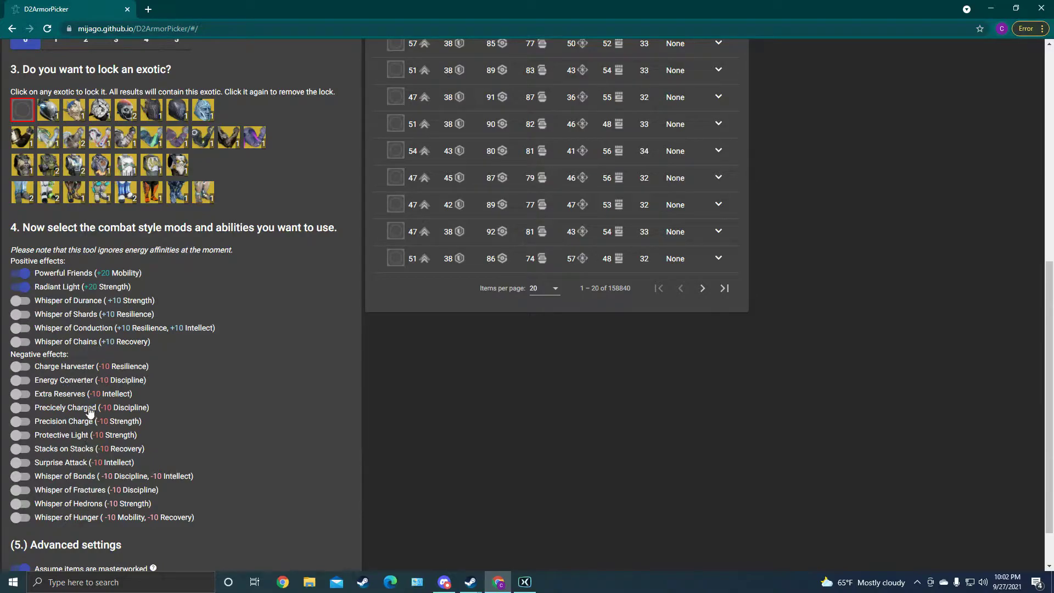
pyautogui.scroll(1, 179, 306)
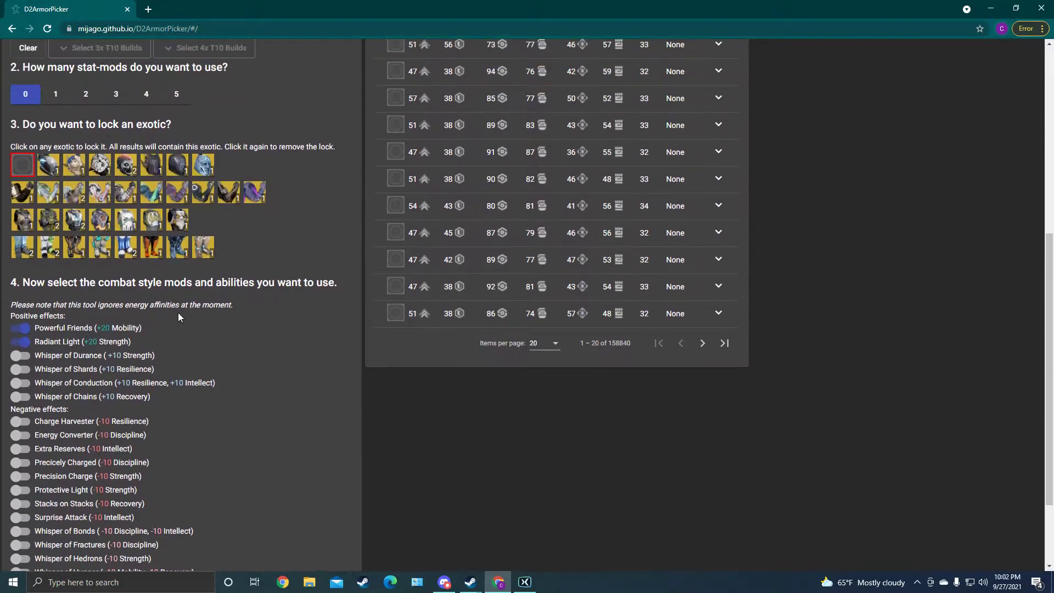
pyautogui.click(23, 328)
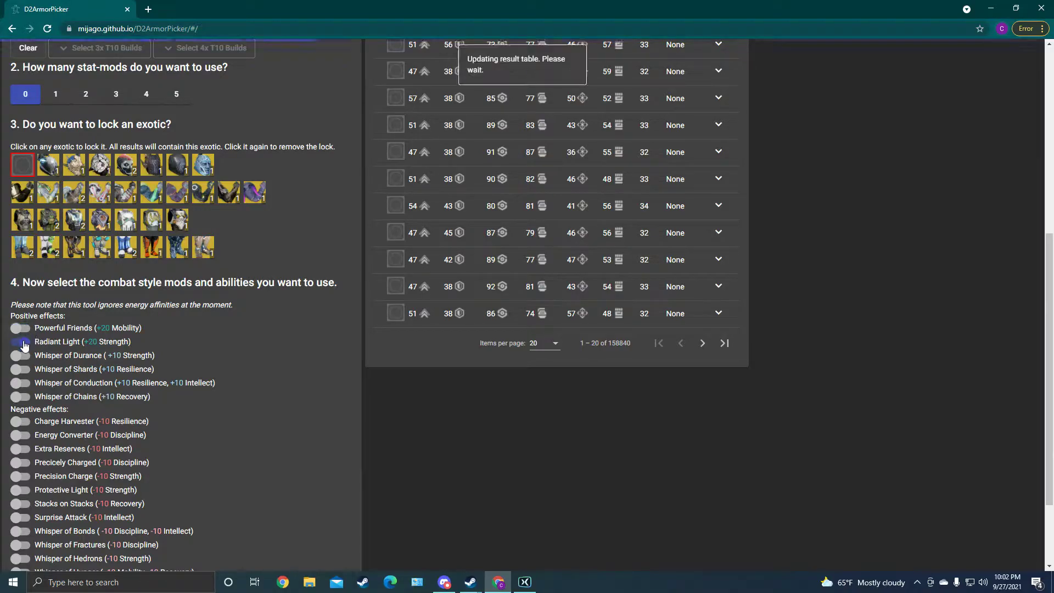
pyautogui.scroll(5, 138, 341)
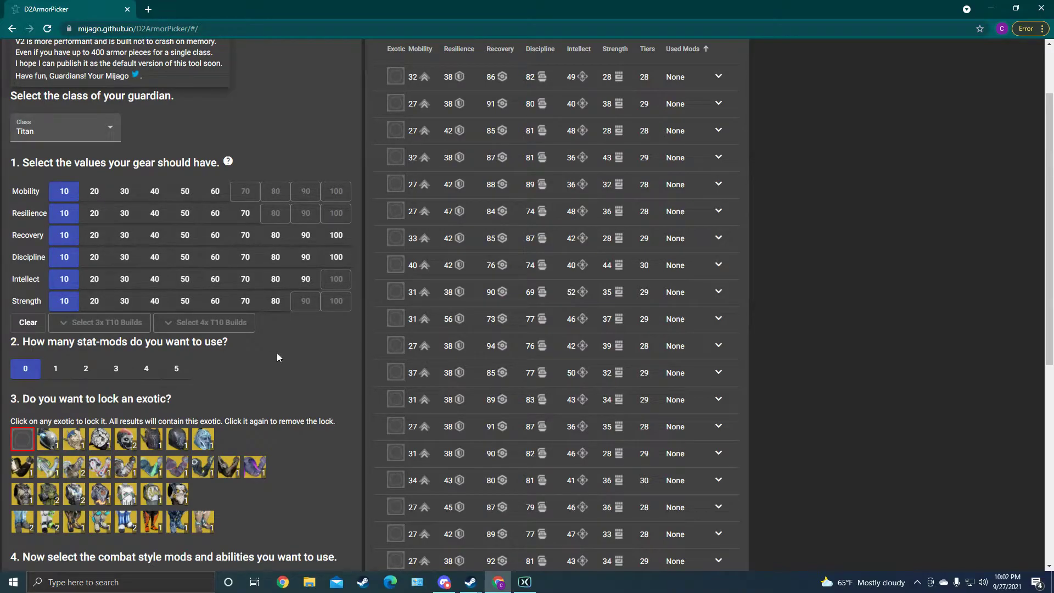
# Switch the assumption that items are masterworked off and back on to compare the resulting stats.
pyautogui.scroll(-7, 272, 345)
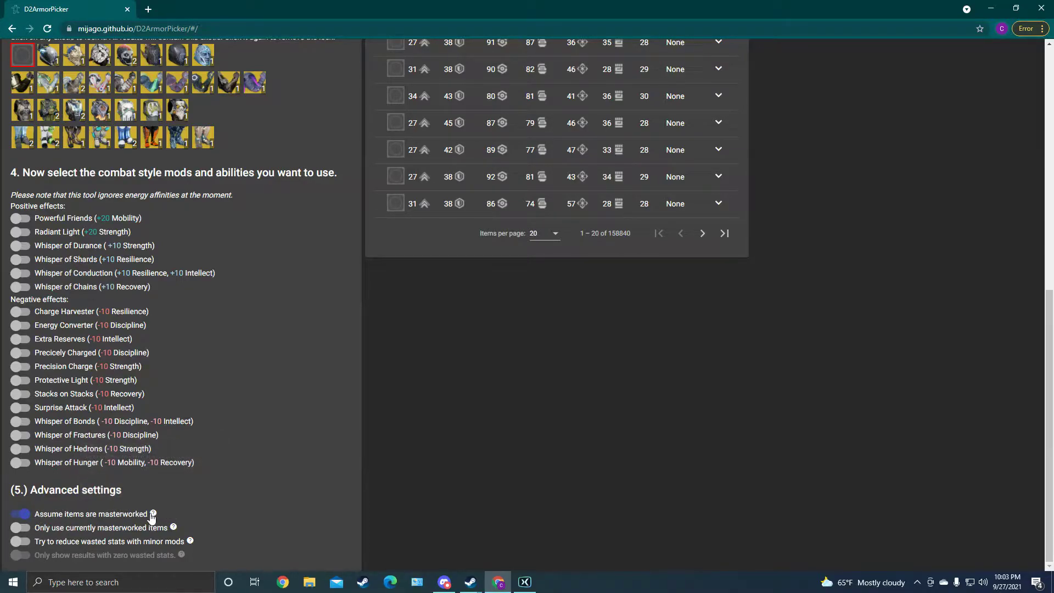
pyautogui.click(26, 518)
pyautogui.click(22, 515)
pyautogui.scroll(4, 228, 458)
pyautogui.scroll(-4, 284, 456)
pyautogui.click(56, 517)
pyautogui.click(74, 516)
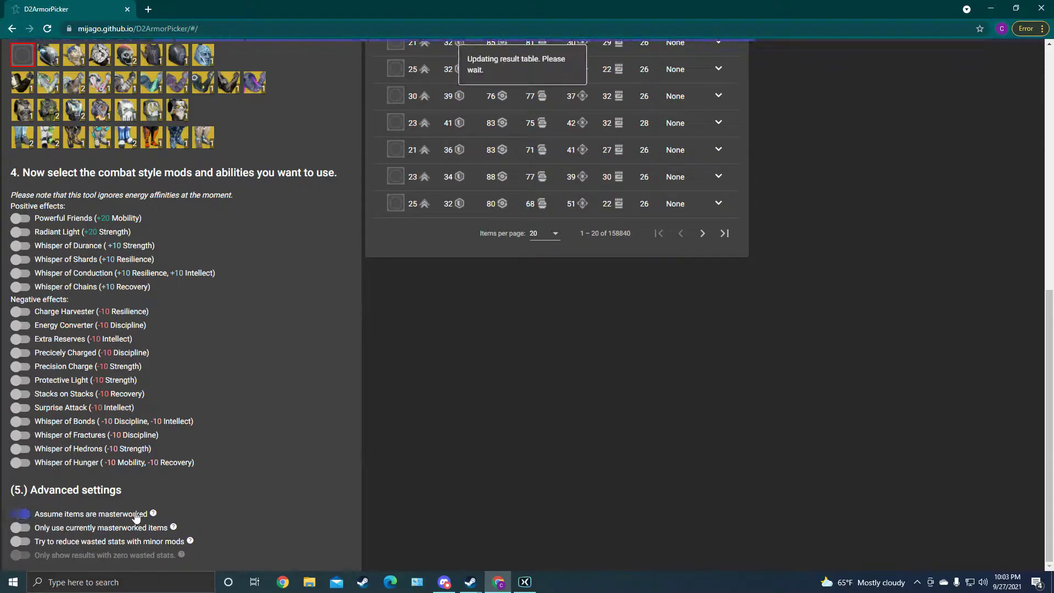
pyautogui.scroll(1, 209, 486)
pyautogui.scroll(8, 209, 486)
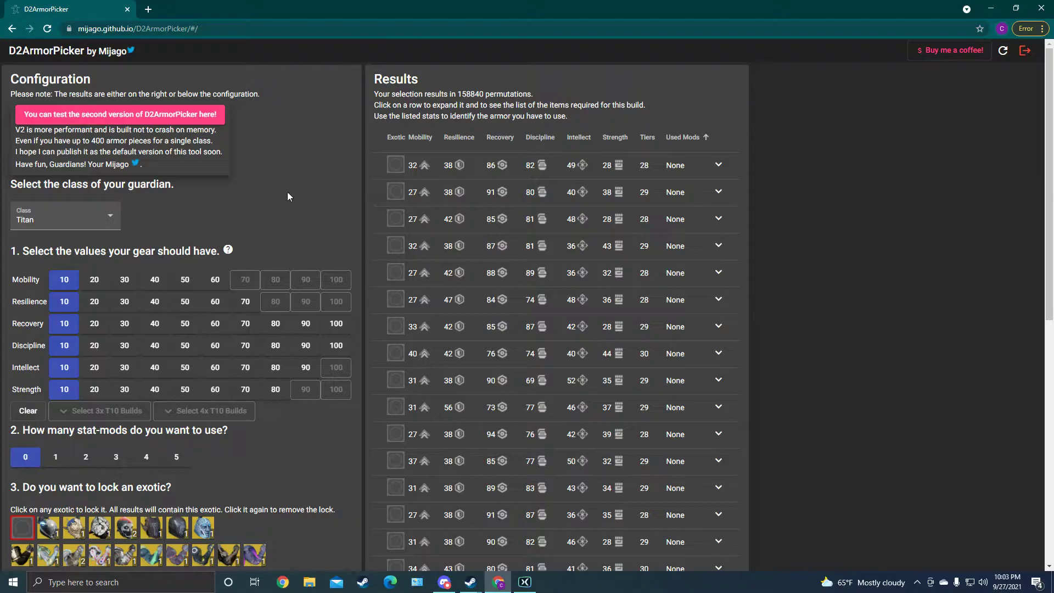
# Lock the Heart of Inmost Light exotic chest piece for all builds.
pyautogui.scroll(-6, 282, 206)
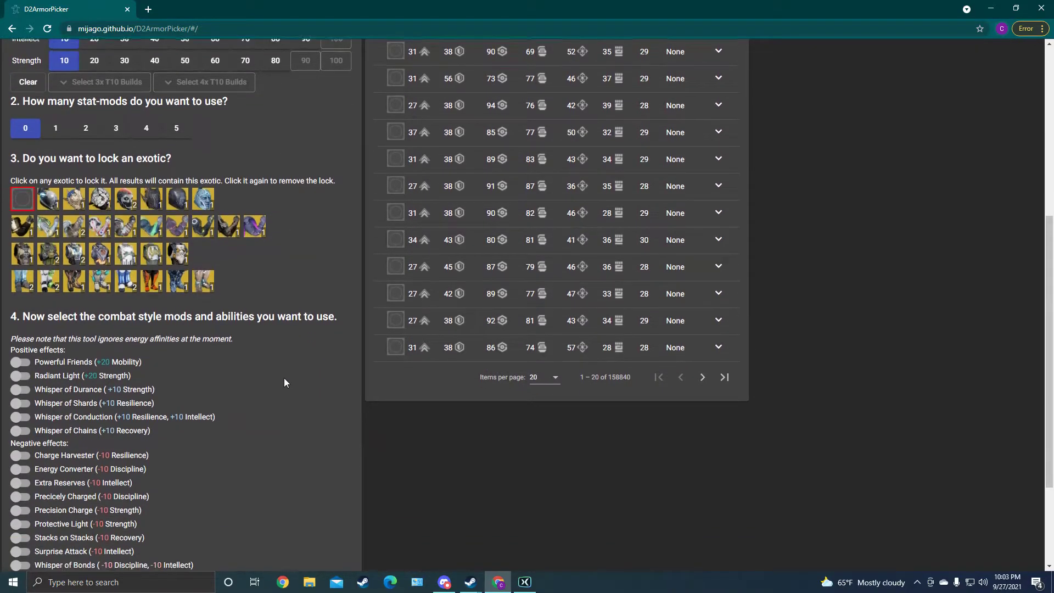
pyautogui.scroll(3, 284, 382)
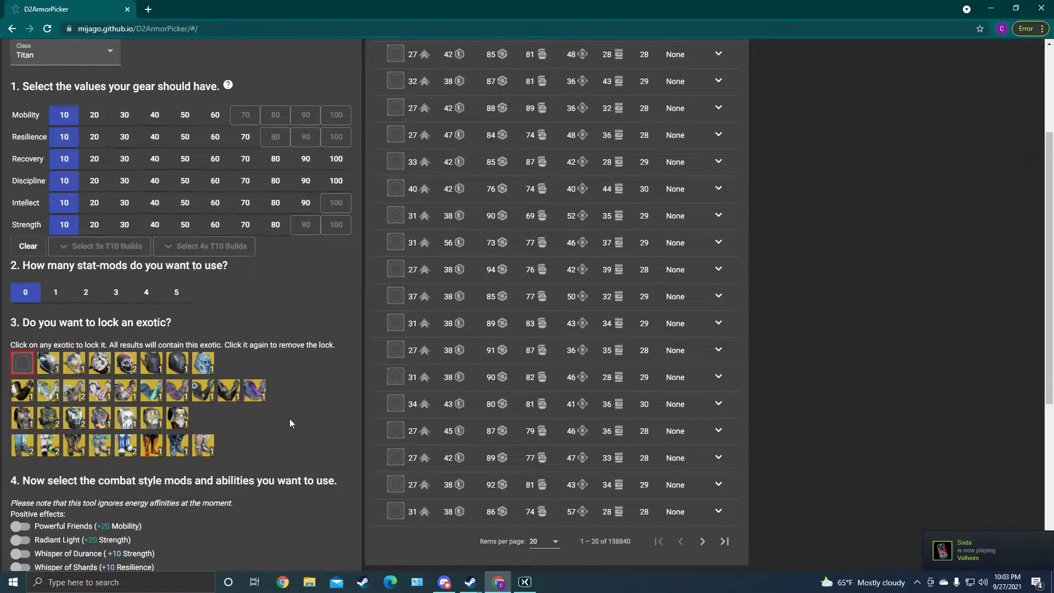
pyautogui.scroll(1, 290, 422)
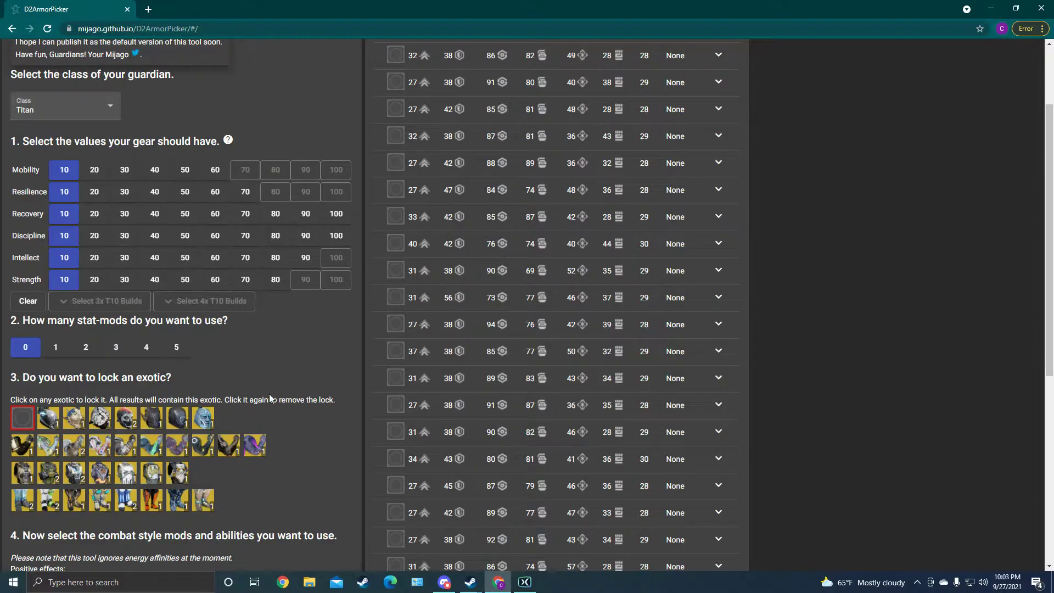
pyautogui.scroll(-1, 303, 395)
pyautogui.scroll(-3, 303, 395)
pyautogui.scroll(2, 304, 395)
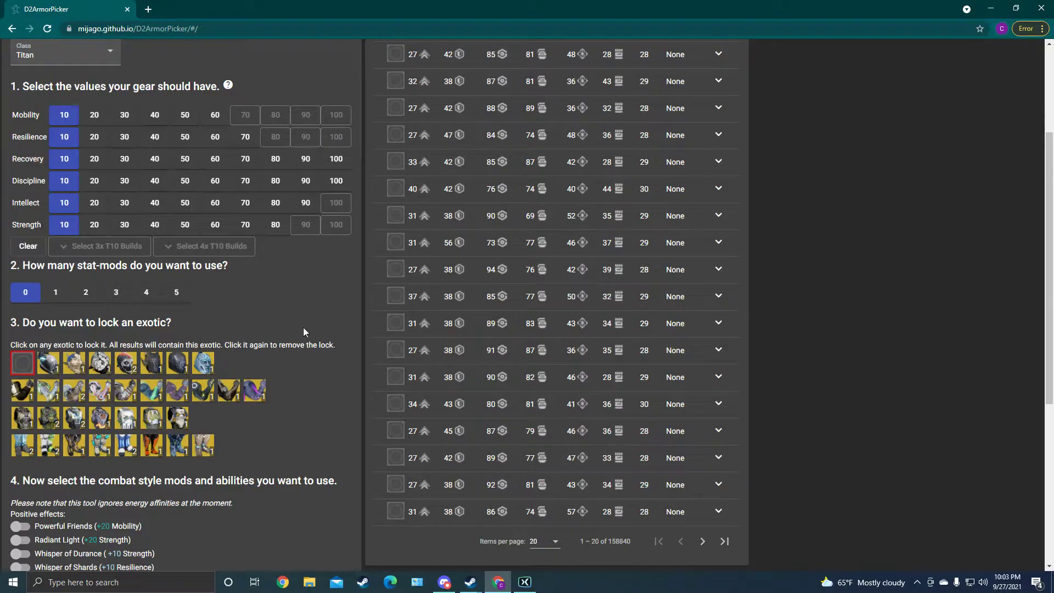
pyautogui.scroll(1, 304, 332)
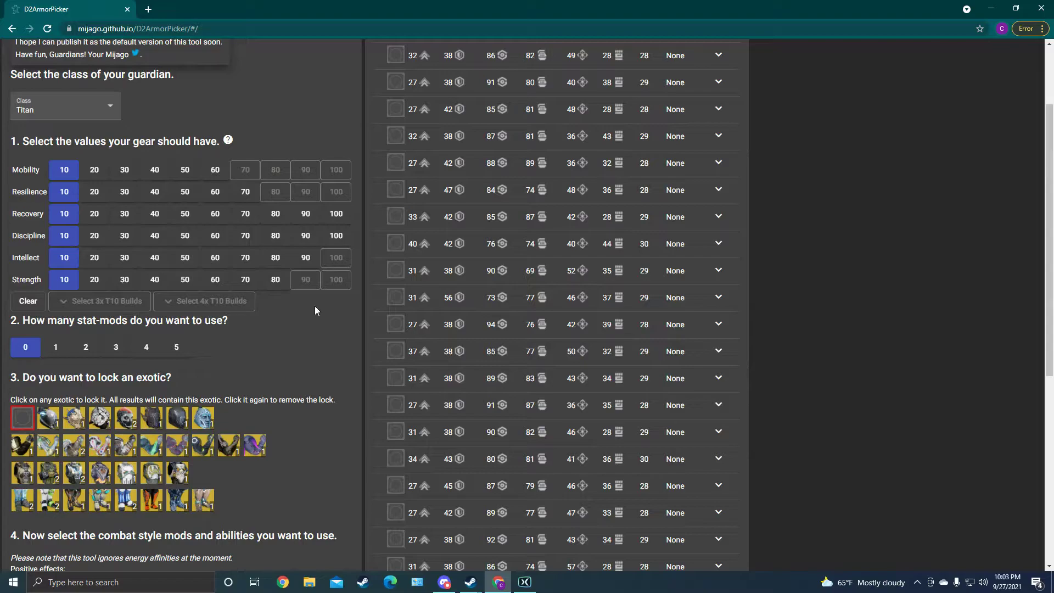
pyautogui.click(80, 476)
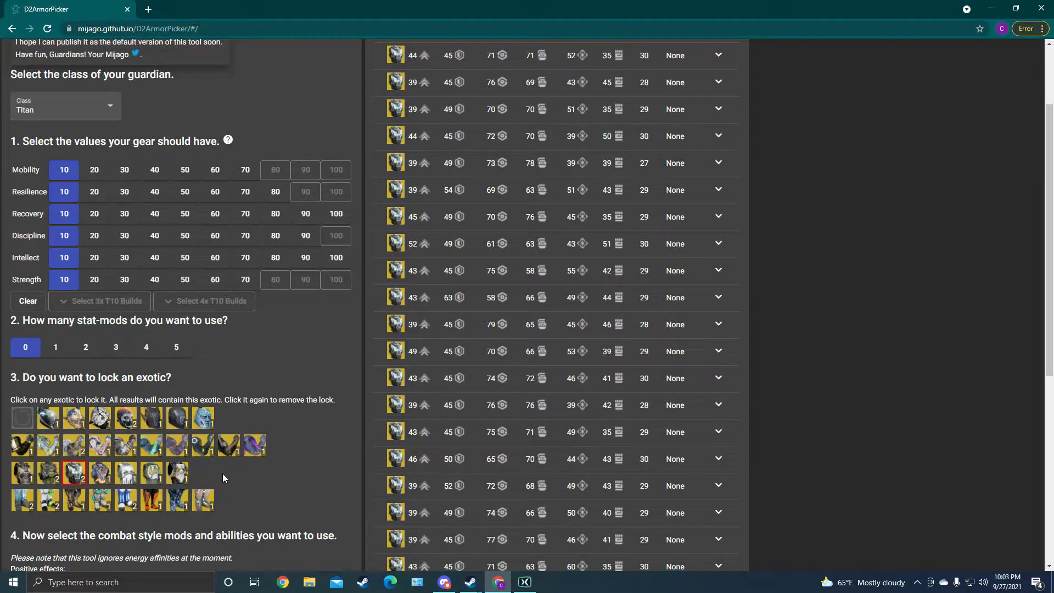
# Set the required gear values to 100 Recovery and 80 Intellect.
pyautogui.scroll(-3, 251, 475)
pyautogui.scroll(2, 251, 474)
pyautogui.scroll(1, 252, 480)
pyautogui.scroll(2, 228, 486)
pyautogui.scroll(-1, 63, 283)
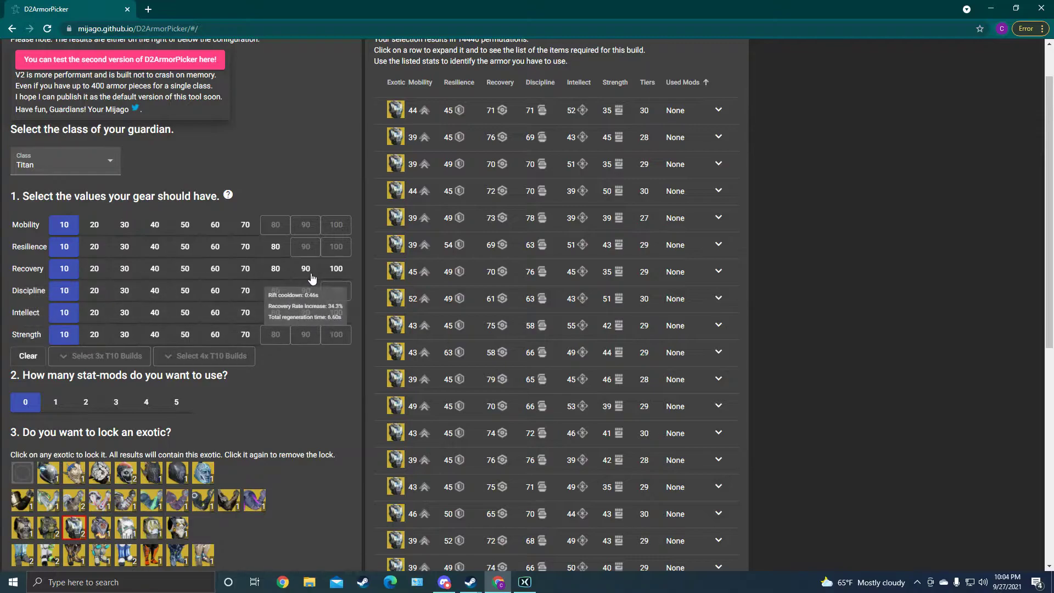
pyautogui.click(336, 269)
pyautogui.scroll(1, 319, 417)
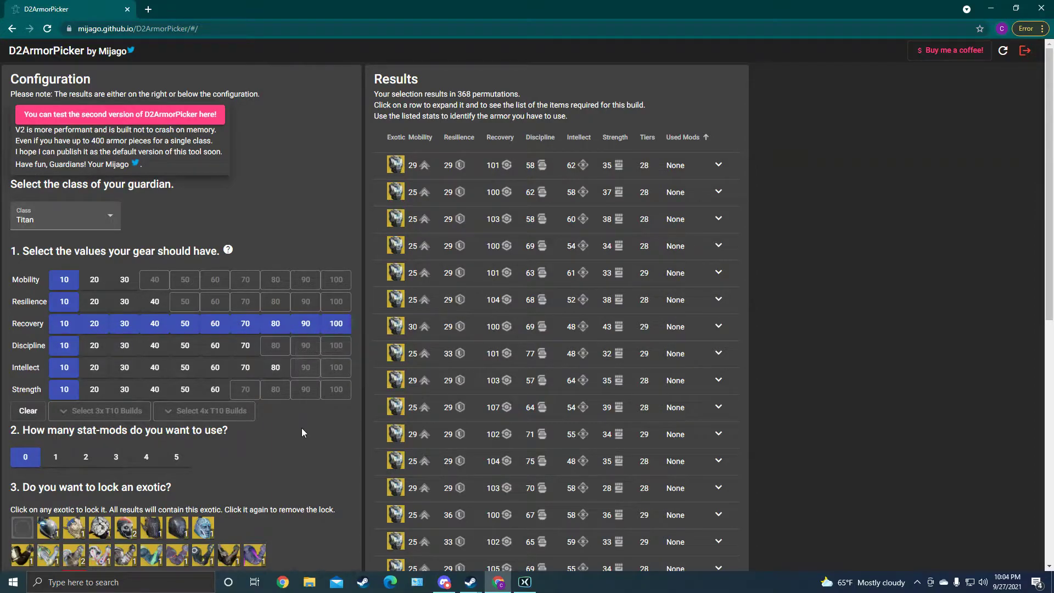
pyautogui.click(276, 368)
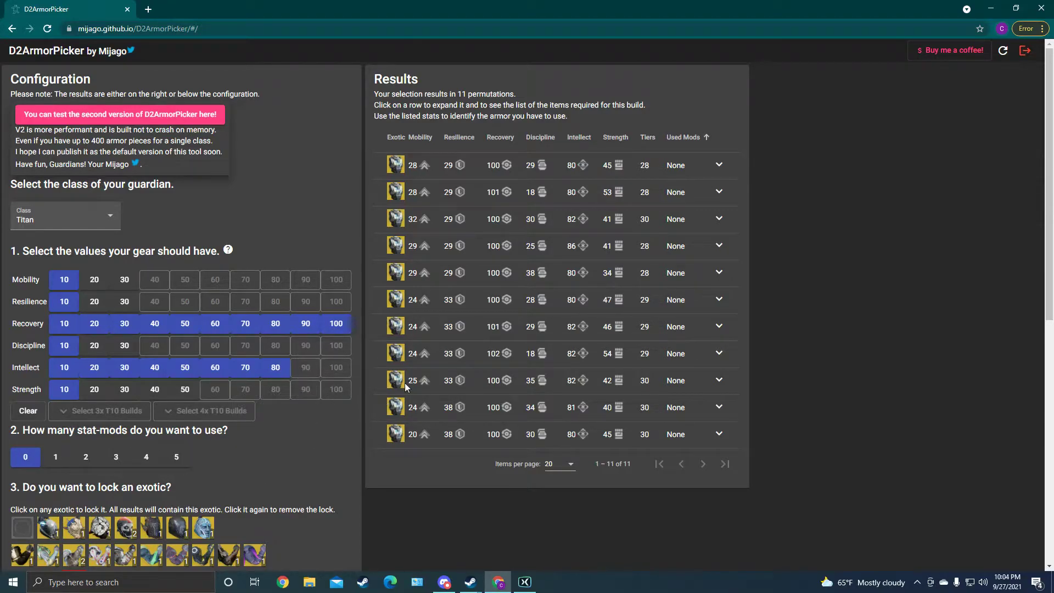
# Expand the first build in the results to inspect its armor pieces and its tier value.
pyautogui.click(472, 166)
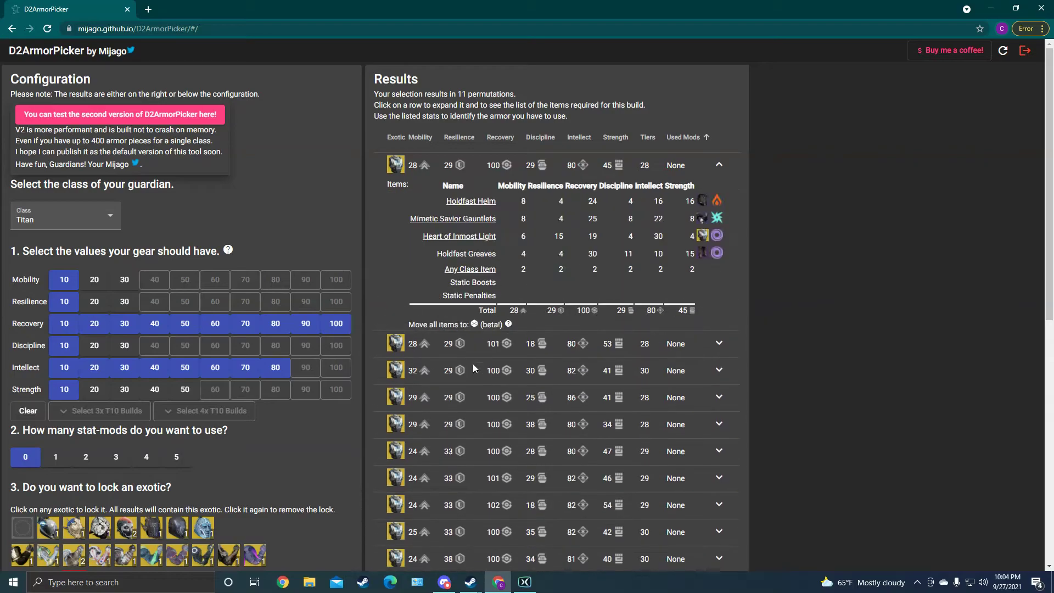
pyautogui.click(472, 166)
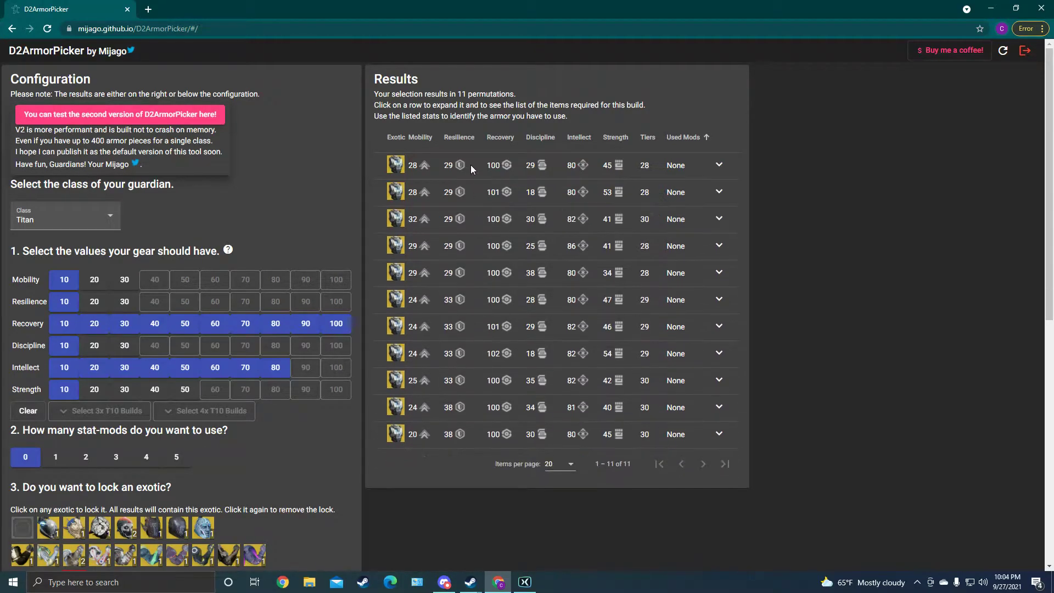
pyautogui.click(471, 164)
pyautogui.click(476, 165)
pyautogui.tripleClick(645, 166)
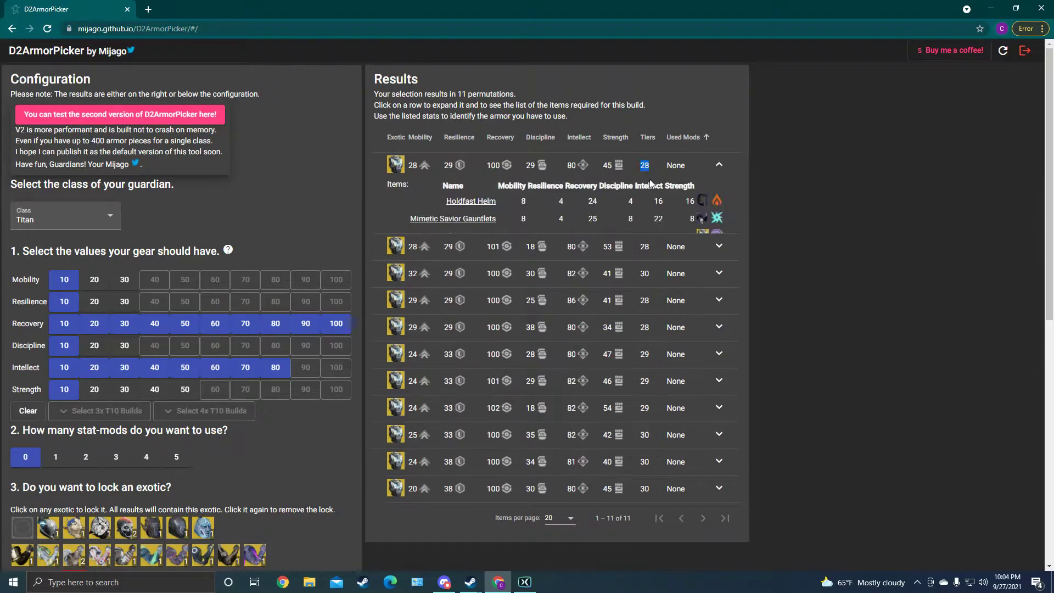
# Collapse the first build and check the tier value and armor pieces of the third build in the results.
pyautogui.click(649, 166)
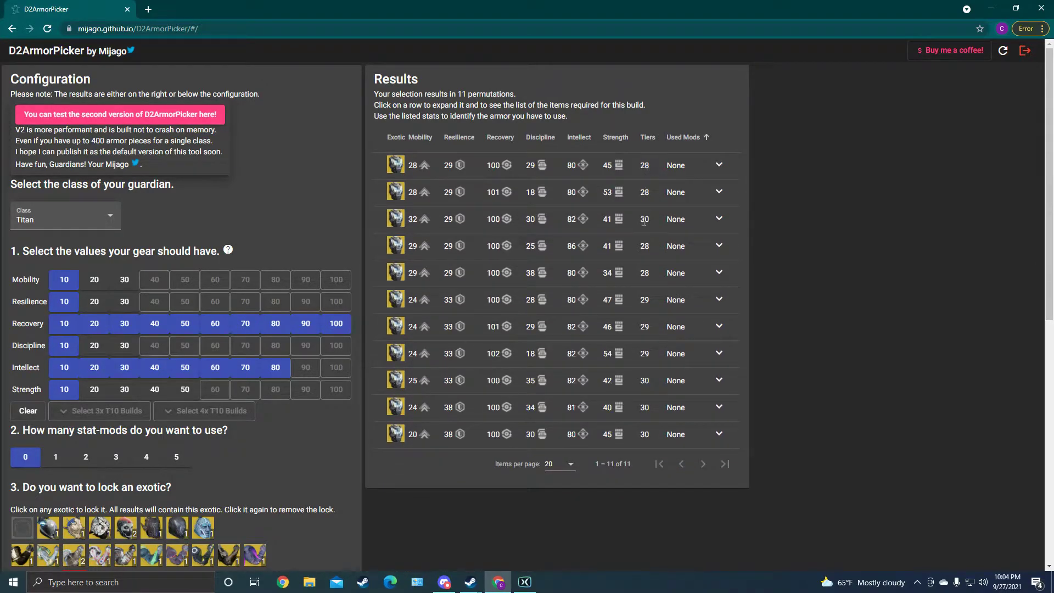
pyautogui.moveTo(94, 326)
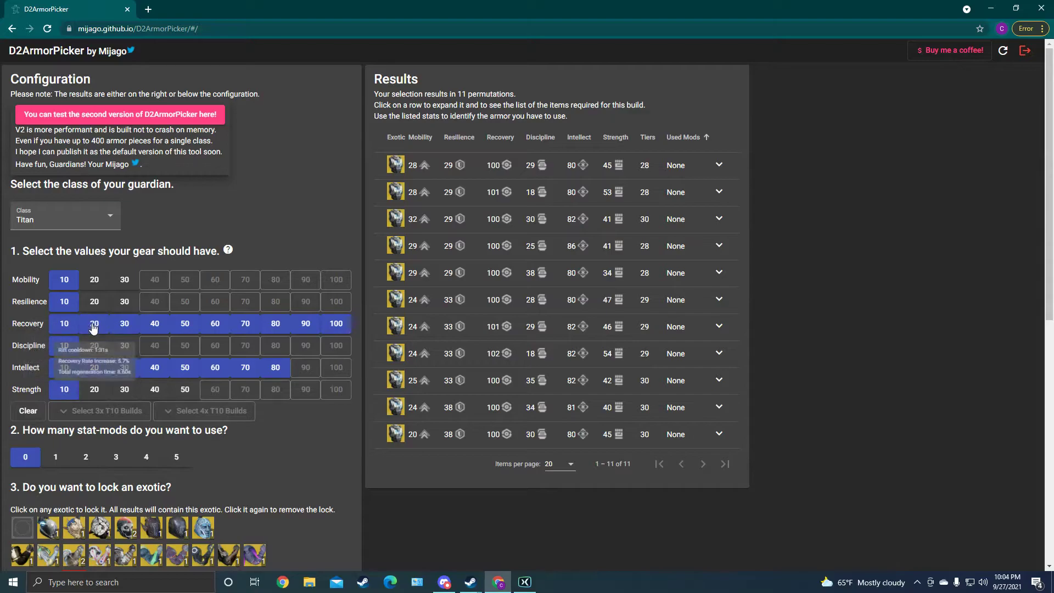
pyautogui.doubleClick(644, 219)
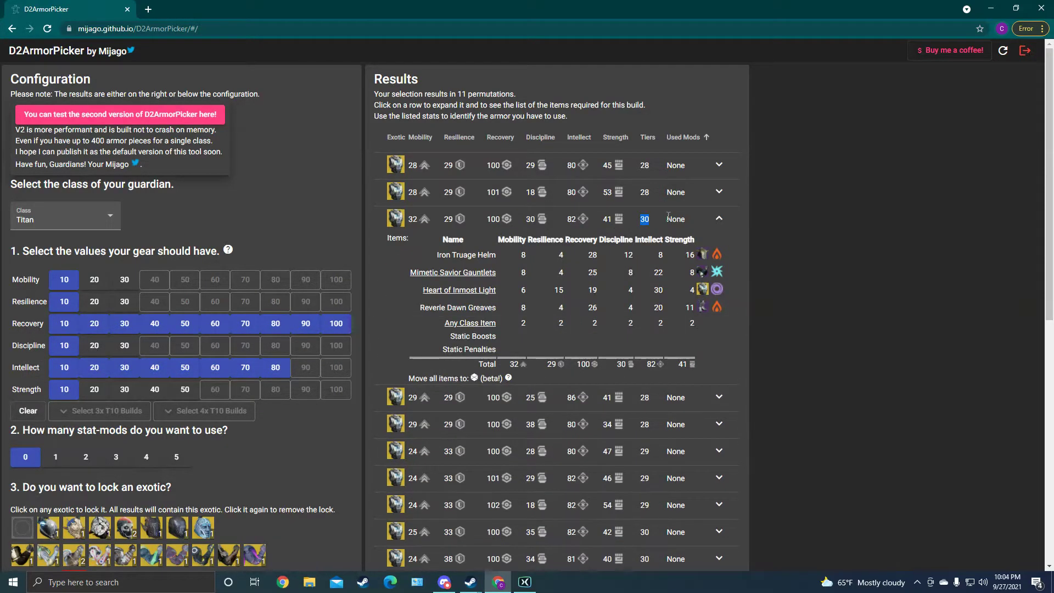
pyautogui.click(659, 219)
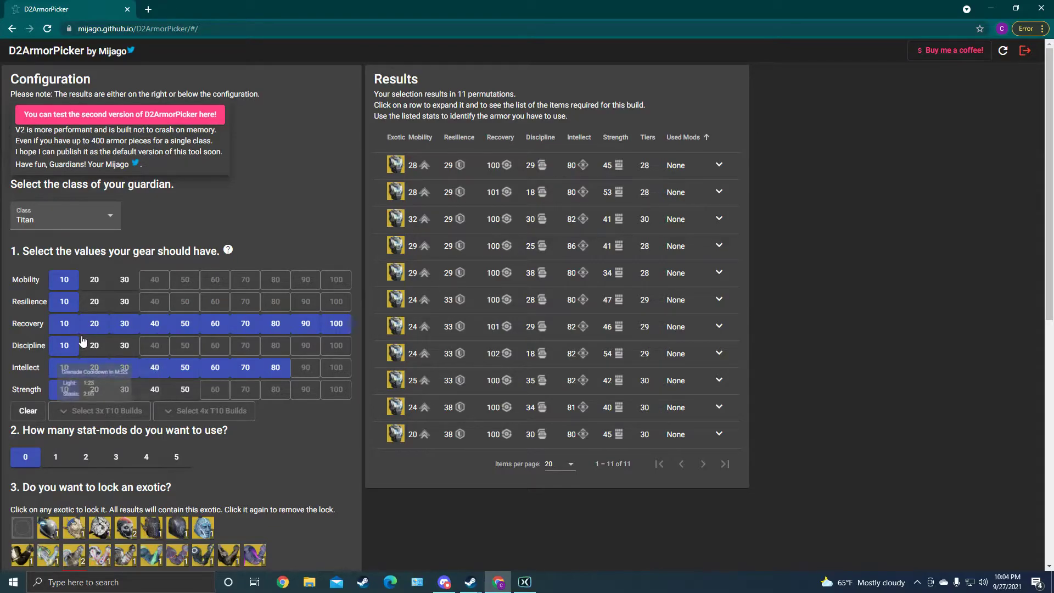
# Raise the required gear values to 30 Resilience, 30 Discipline and 20 Mobility.
pyautogui.click(125, 308)
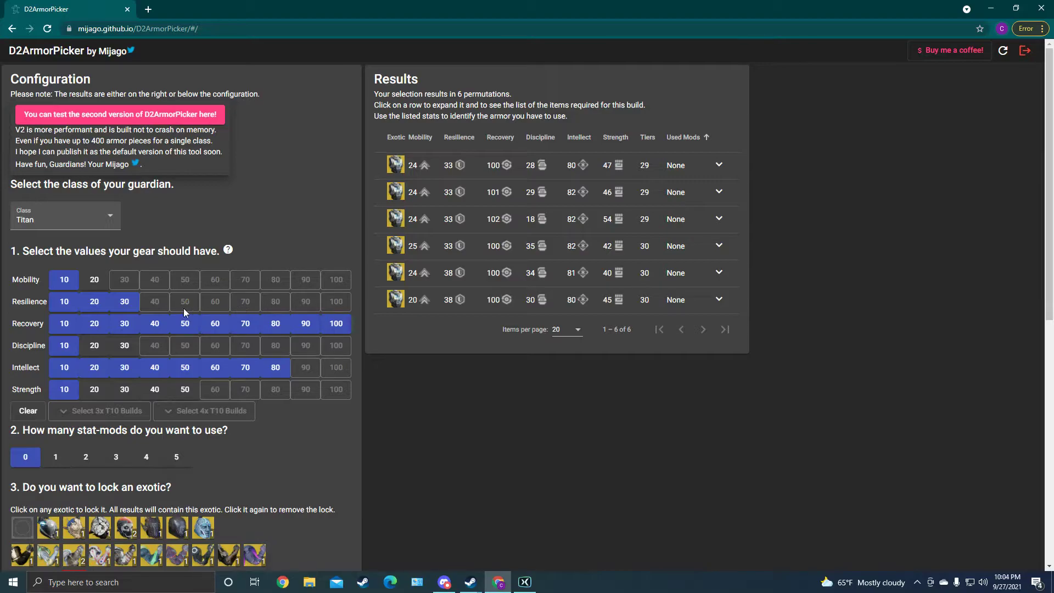
pyautogui.moveTo(121, 310)
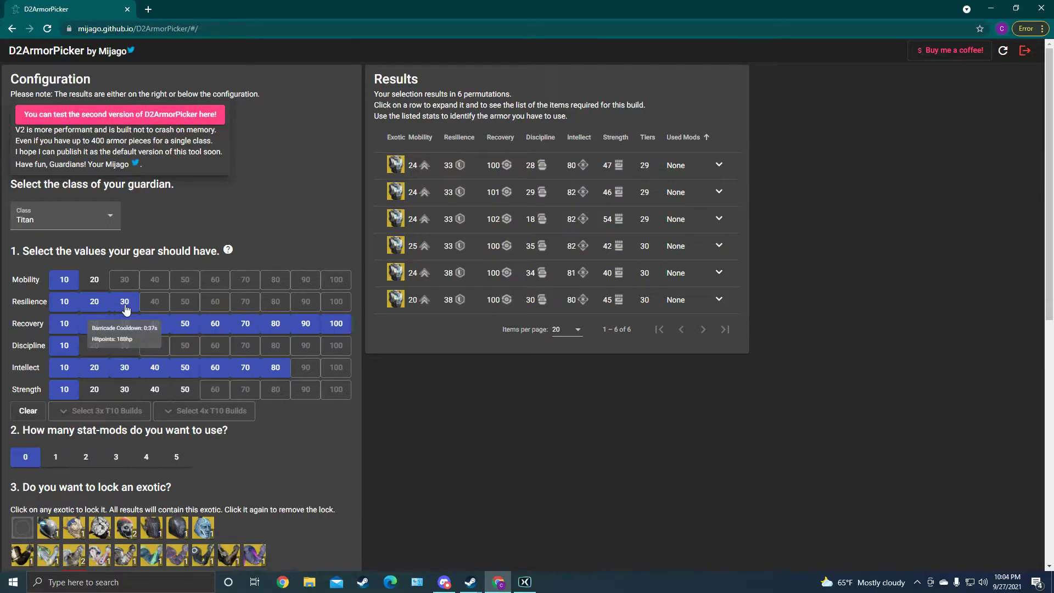
pyautogui.moveTo(347, 330)
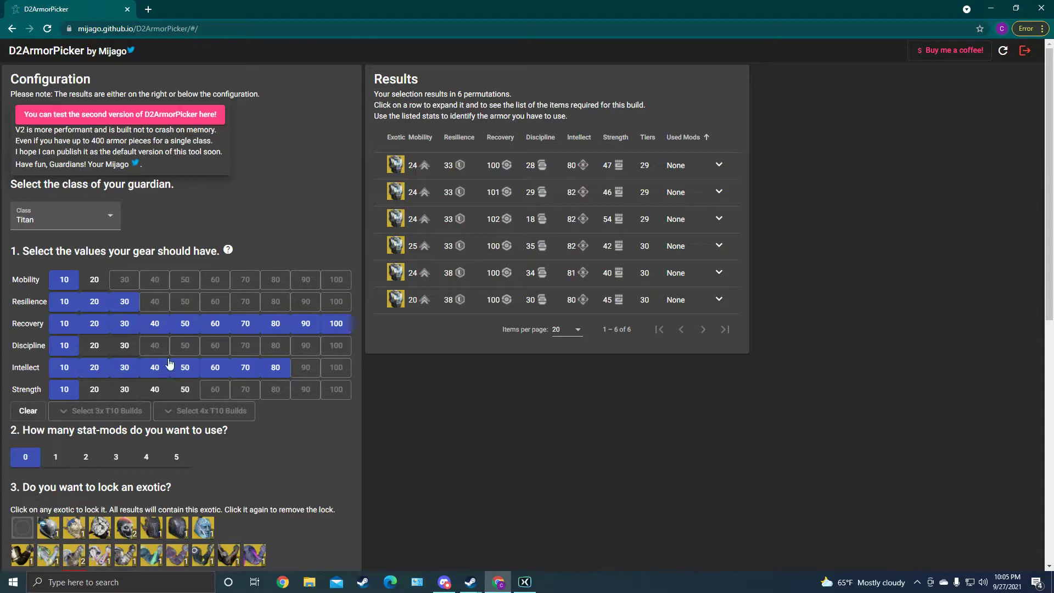
pyautogui.click(125, 346)
pyautogui.click(108, 283)
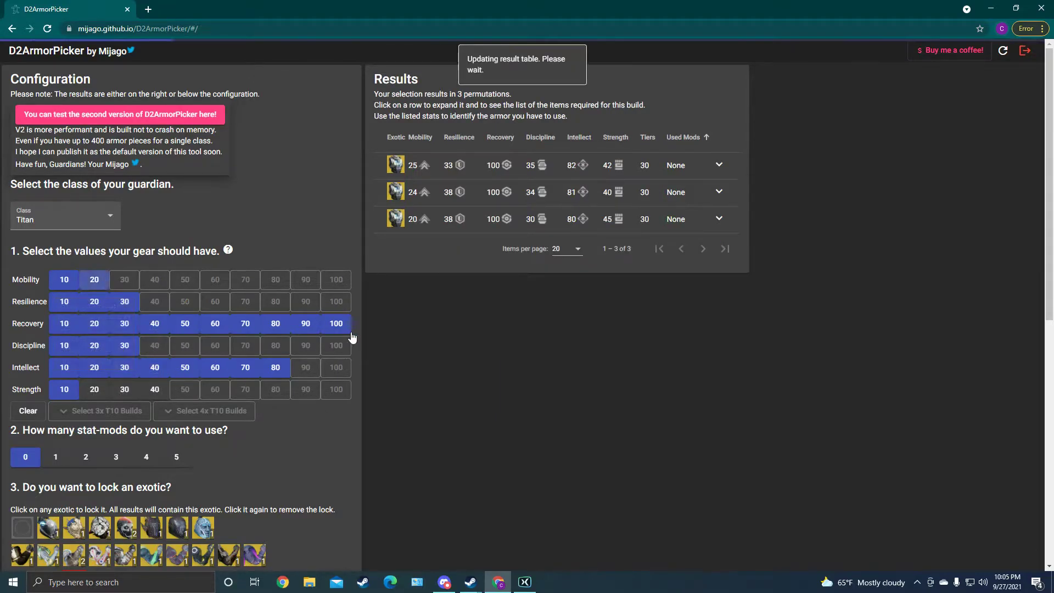
# Expand and collapse the remaining builds in turn to compare the armor pieces each one requires.
pyautogui.click(478, 169)
pyautogui.click(468, 175)
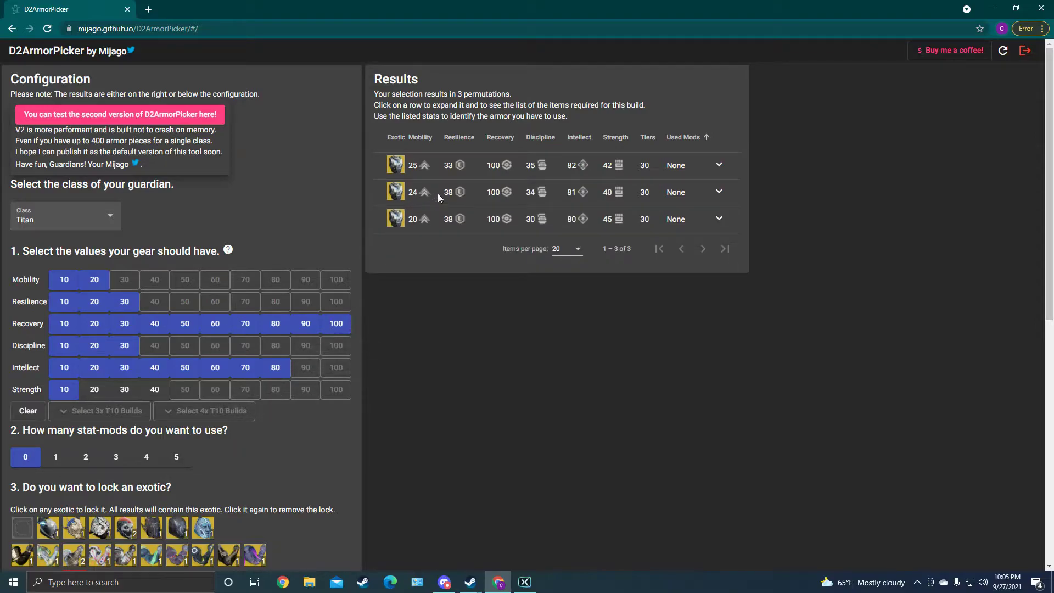
pyautogui.click(476, 181)
pyautogui.click(473, 202)
pyautogui.click(474, 198)
pyautogui.click(474, 193)
pyautogui.click(469, 368)
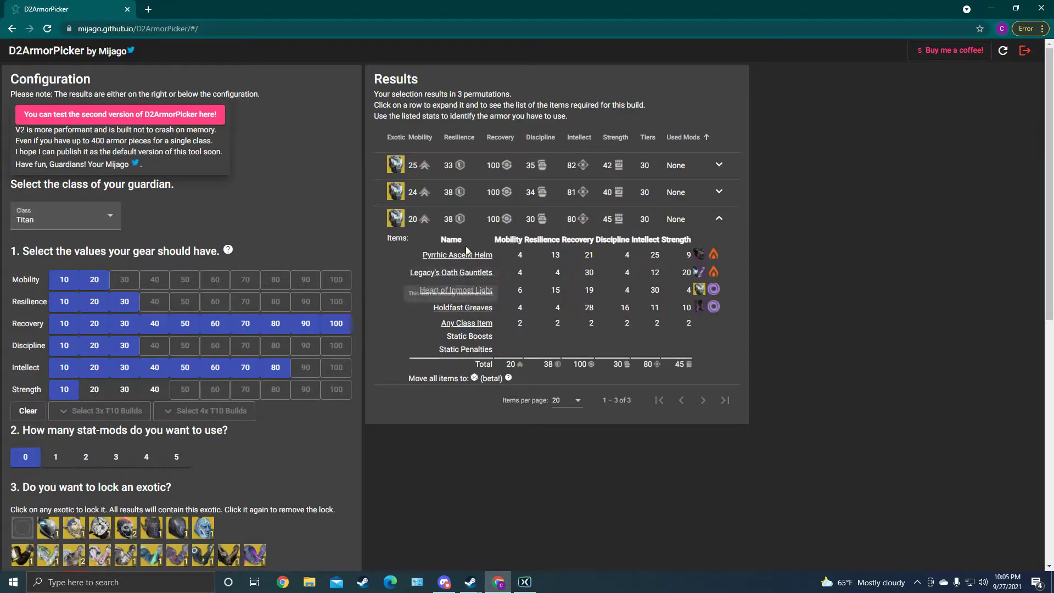
pyautogui.click(476, 219)
pyautogui.click(472, 193)
pyautogui.click(474, 166)
pyautogui.click(474, 167)
pyautogui.click(471, 195)
pyautogui.click(471, 193)
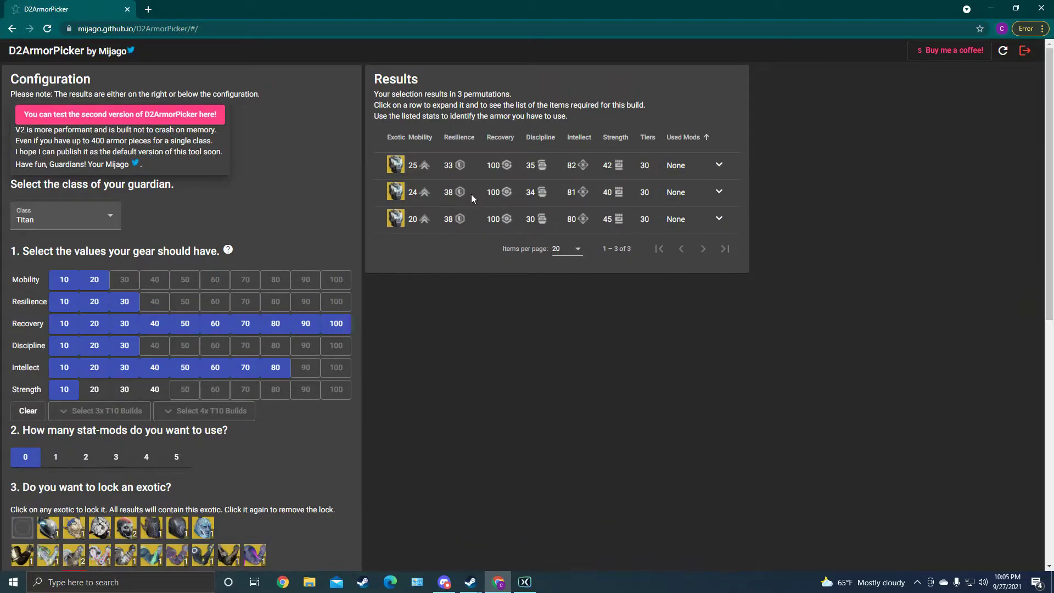
# Examine the first, second and third builds once more, reviewing their item lists and stat distributions.
pyautogui.click(476, 164)
pyautogui.click(476, 164)
pyautogui.click(472, 164)
pyautogui.click(472, 163)
pyautogui.click(473, 195)
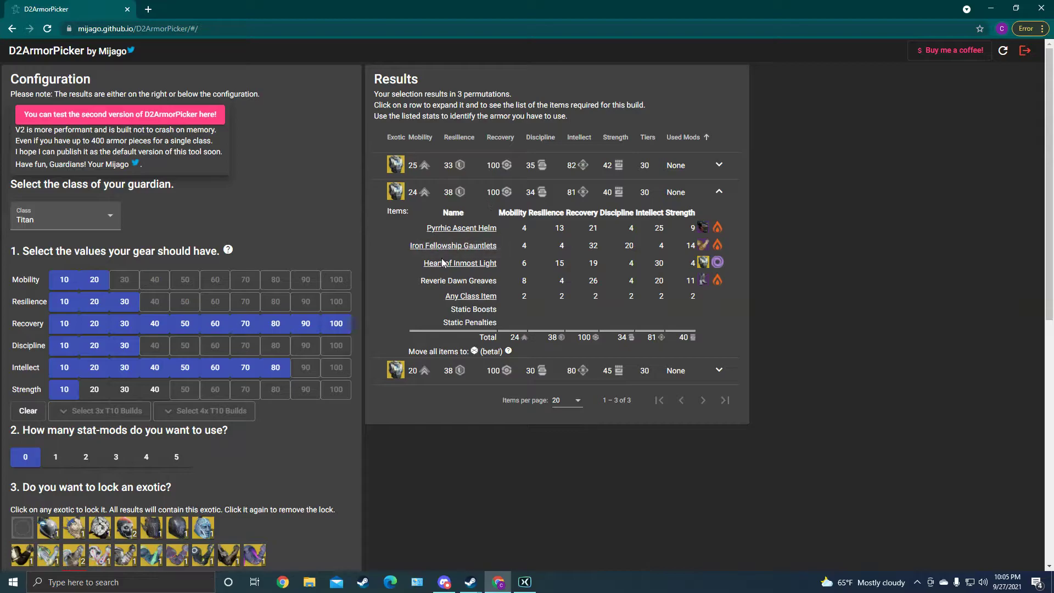
pyautogui.click(473, 192)
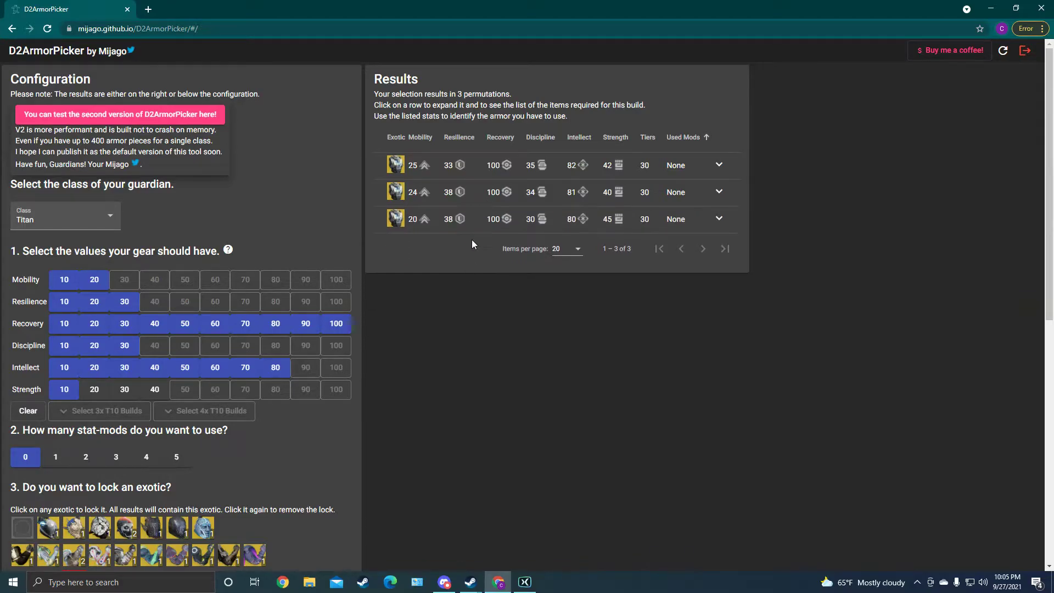
pyautogui.click(472, 229)
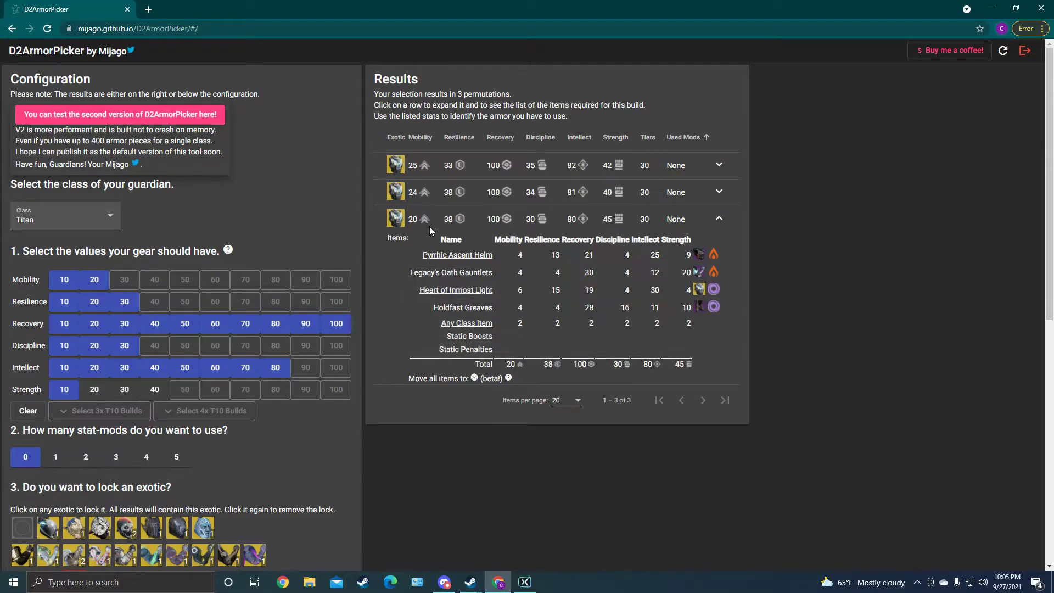
pyautogui.click(479, 217)
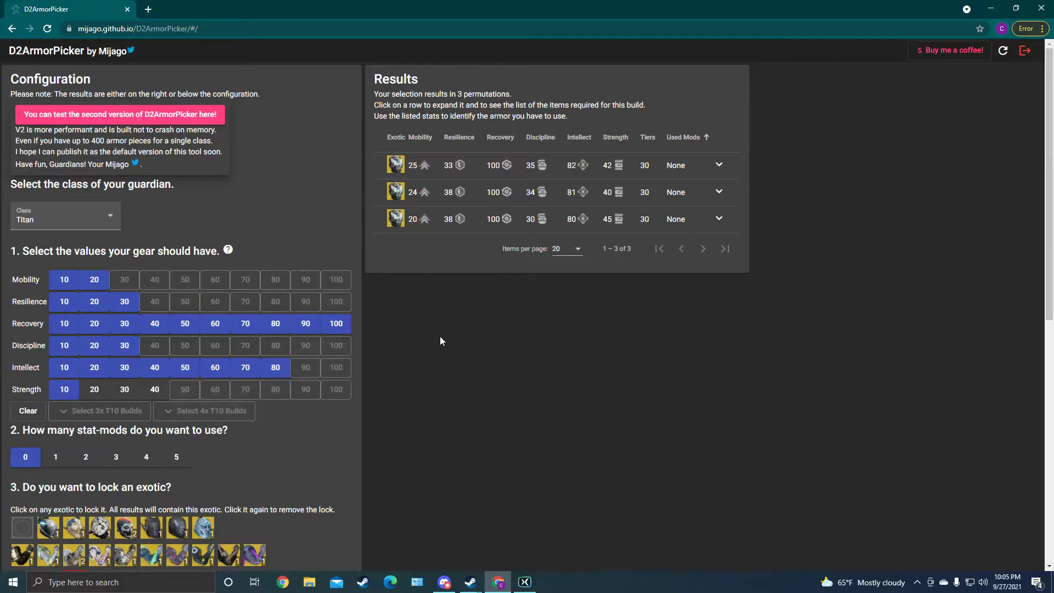
# Clear the required gear values and lock the Dunemarchers exotic leg armor instead of Heart of Inmost Light.
pyautogui.scroll(-4, 292, 358)
pyautogui.scroll(1, 164, 330)
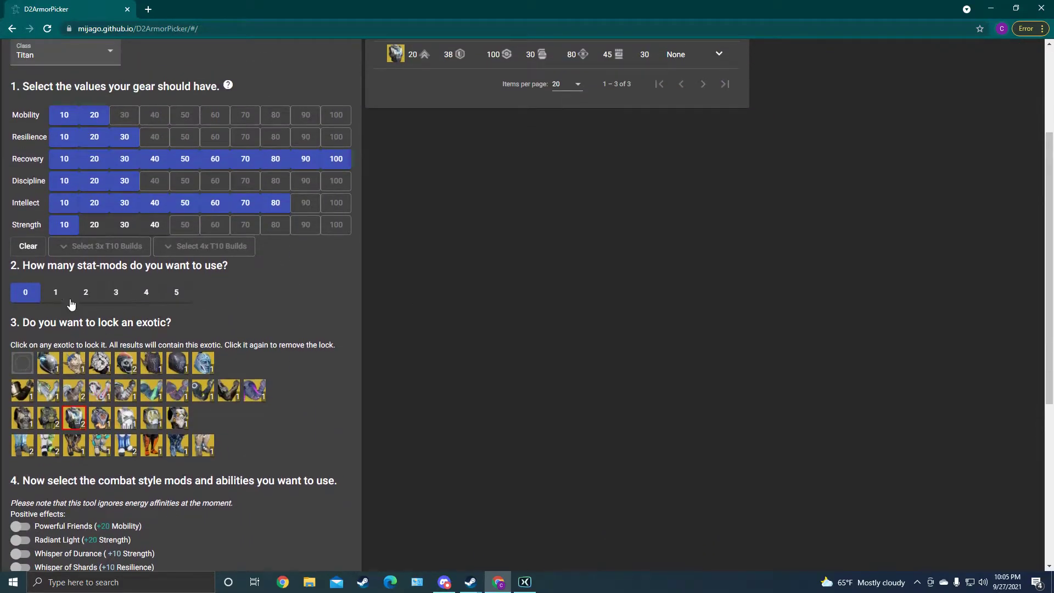
pyautogui.click(28, 246)
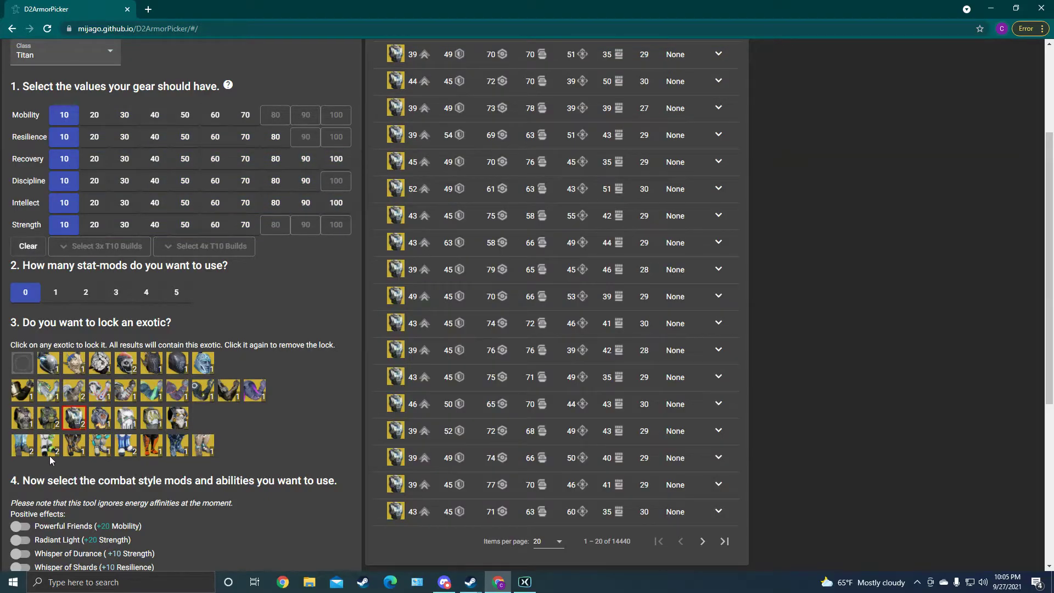
pyautogui.click(48, 454)
# Set the required gear values to 100 Recovery, 60 Intellect and 50 Discipline, trying 40 Mobility before resetting it to 10.
pyautogui.scroll(1, 235, 307)
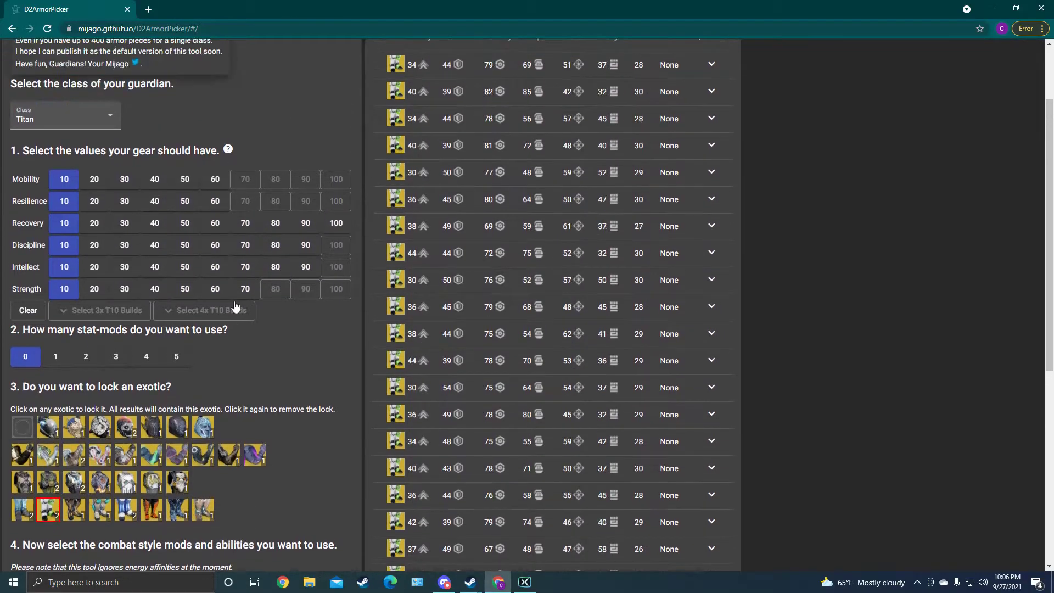
pyautogui.scroll(1, 235, 308)
pyautogui.scroll(1, 258, 400)
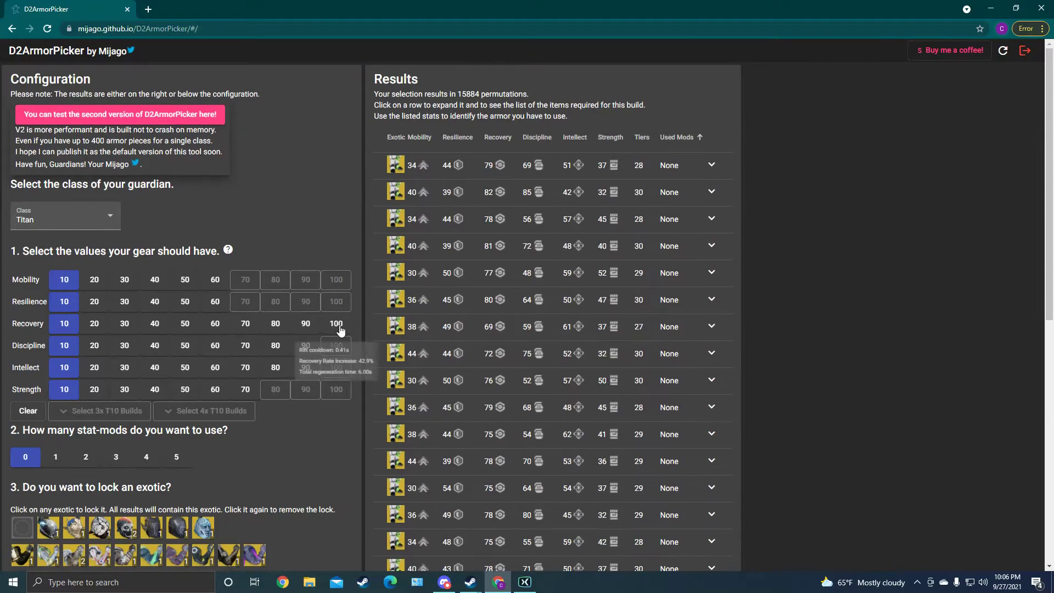
pyautogui.click(336, 329)
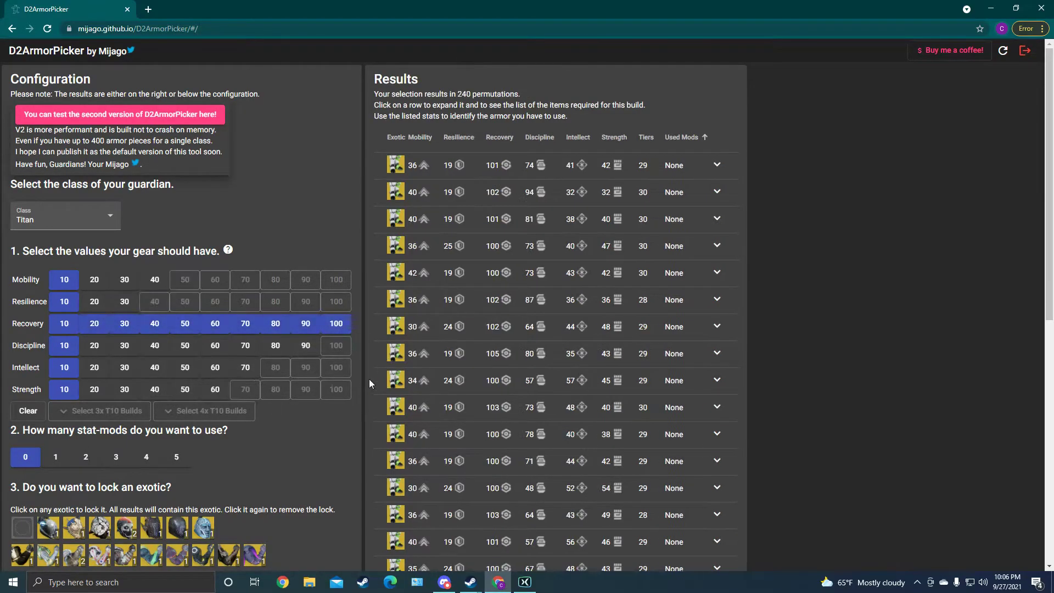
pyautogui.click(215, 368)
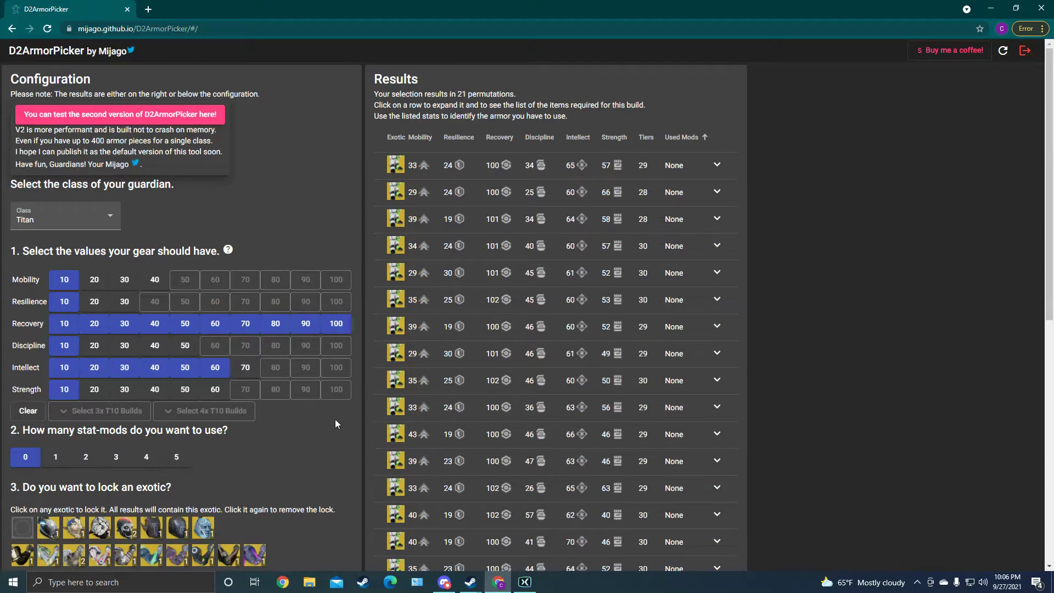
pyautogui.click(185, 345)
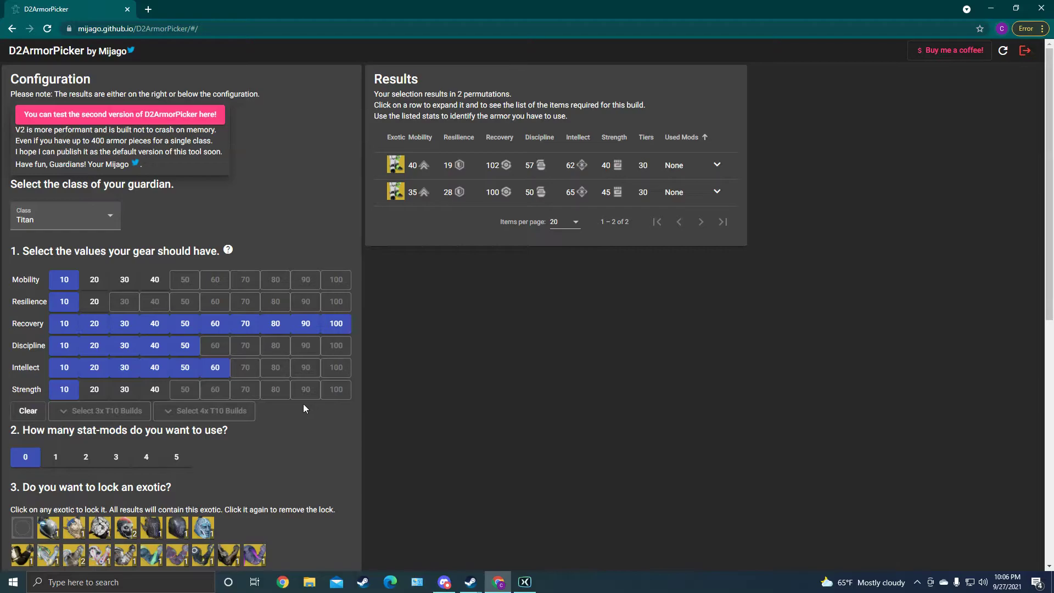
pyautogui.click(154, 280)
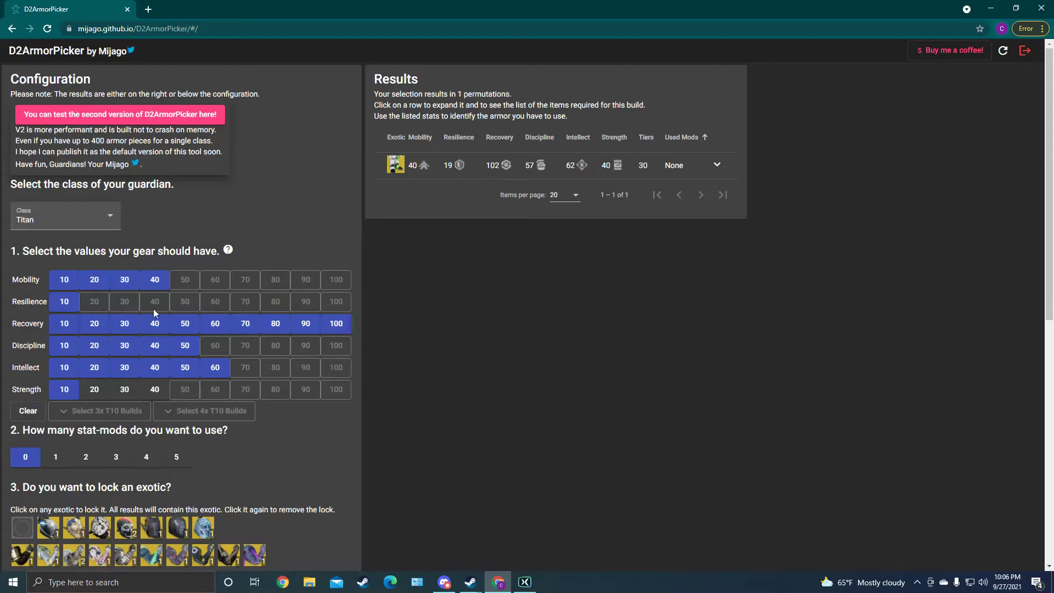
pyautogui.click(64, 279)
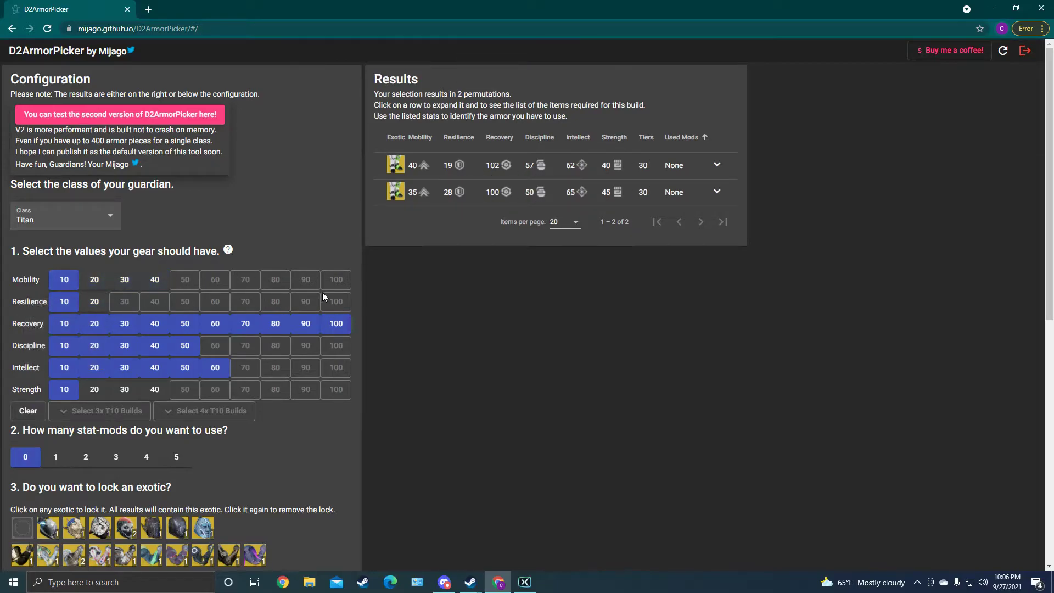
# Expand the two Dunemarchers builds in turn to compare their armor pieces and stat totals.
pyautogui.click(479, 198)
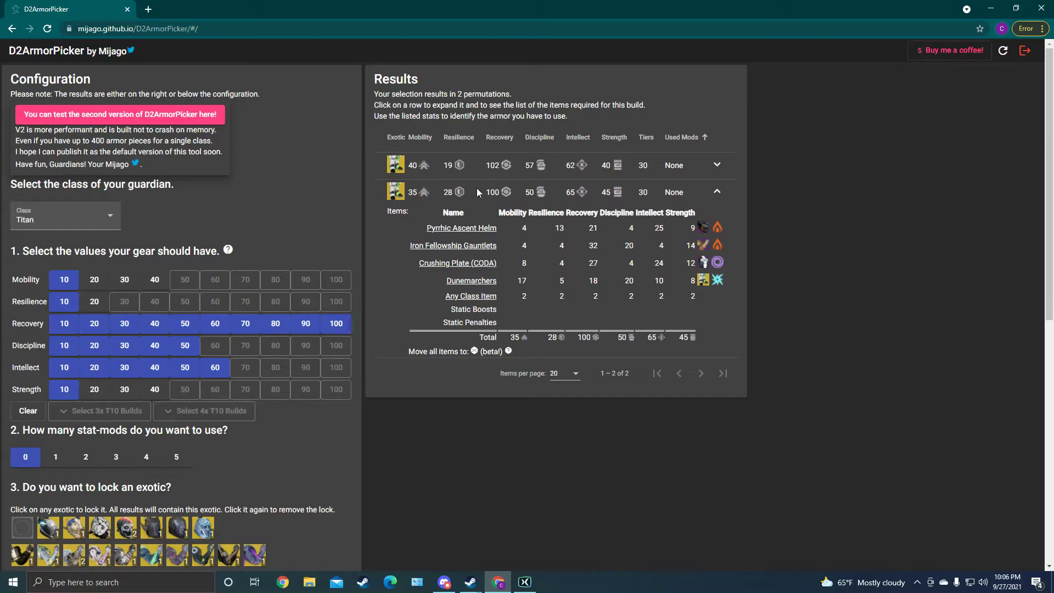
pyautogui.click(472, 167)
pyautogui.click(472, 170)
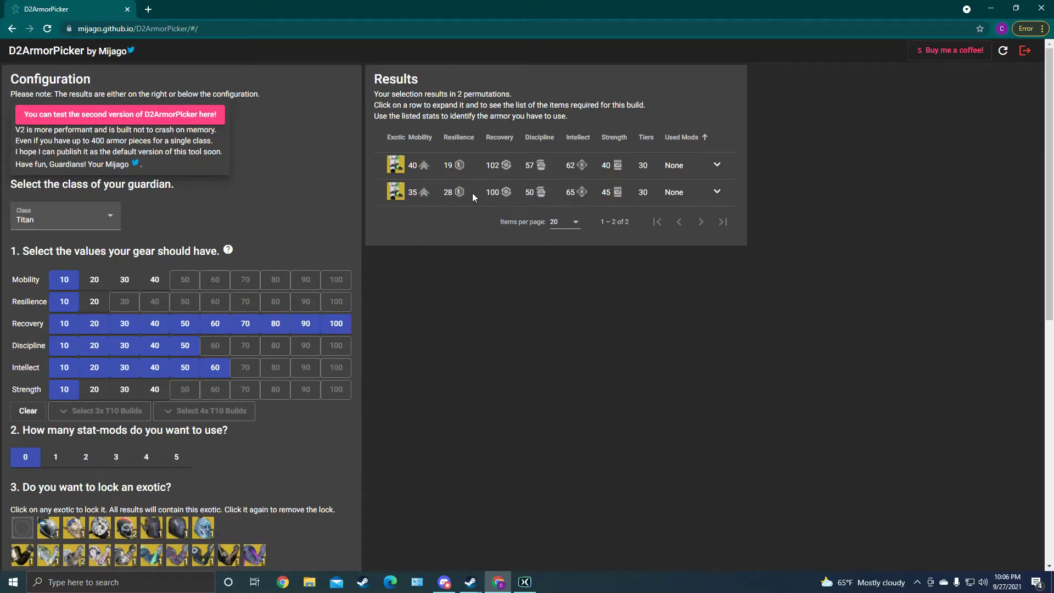
pyautogui.click(472, 197)
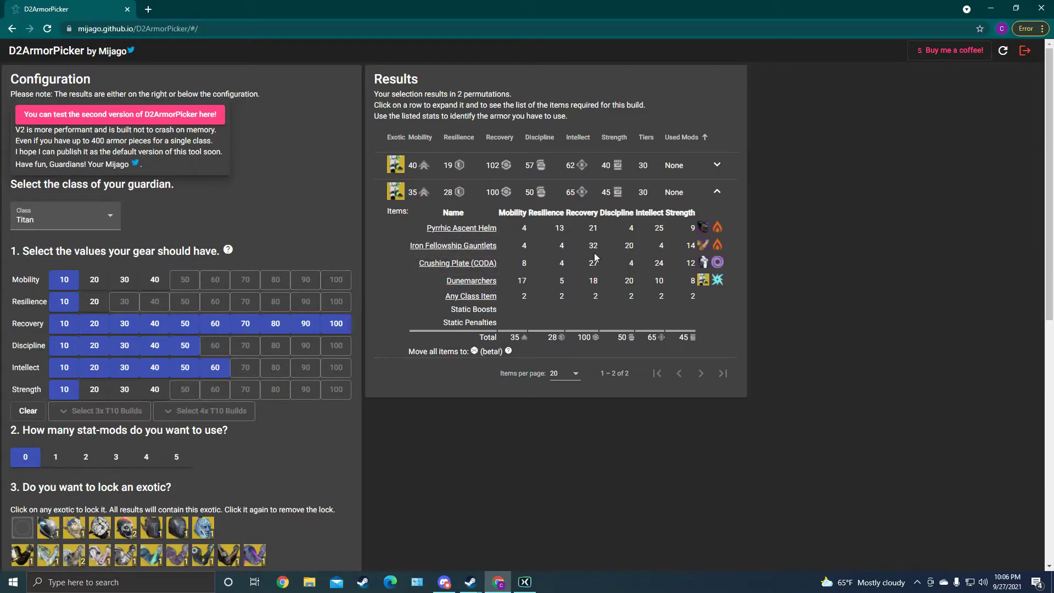
pyautogui.click(472, 166)
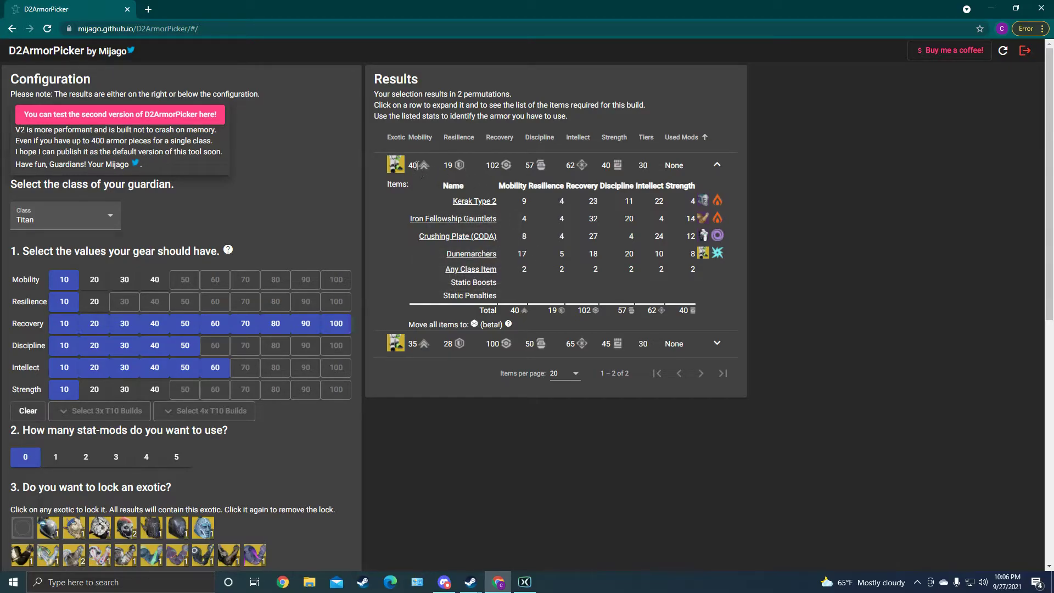
# Examine the Mobility and Resilience values and the item list of the first Dunemarchers build, and collapse it.
pyautogui.doubleClick(417, 165)
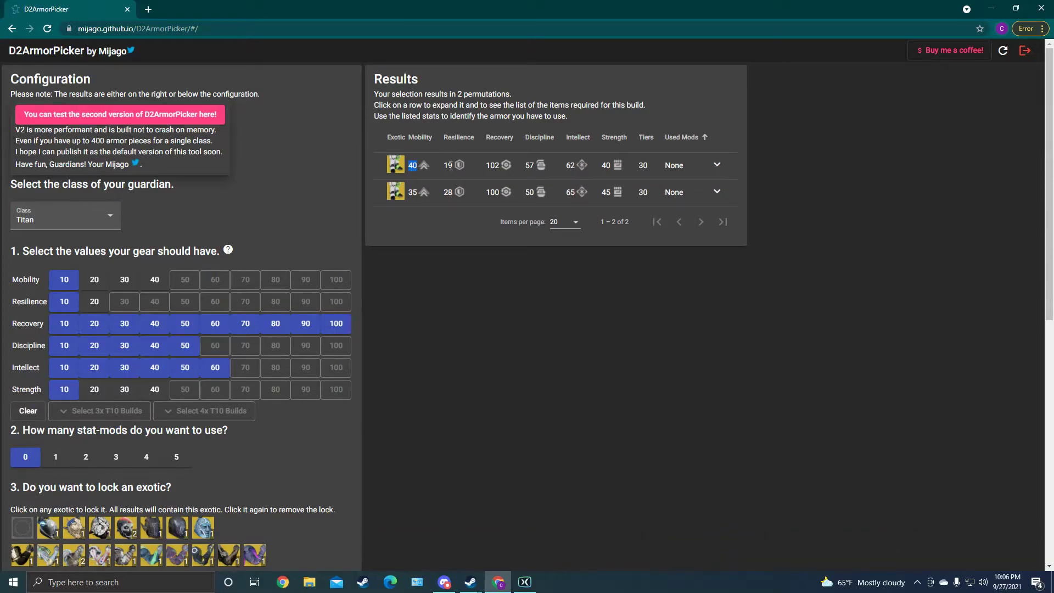
pyautogui.click(450, 166)
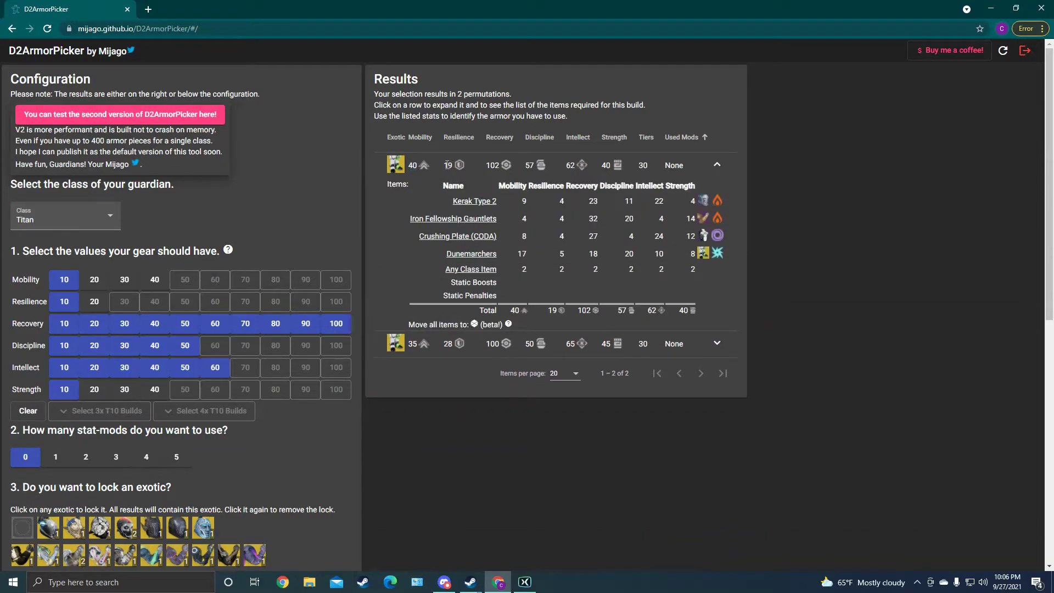
pyautogui.click(429, 163)
pyautogui.click(431, 163)
pyautogui.scroll(-3, 491, 330)
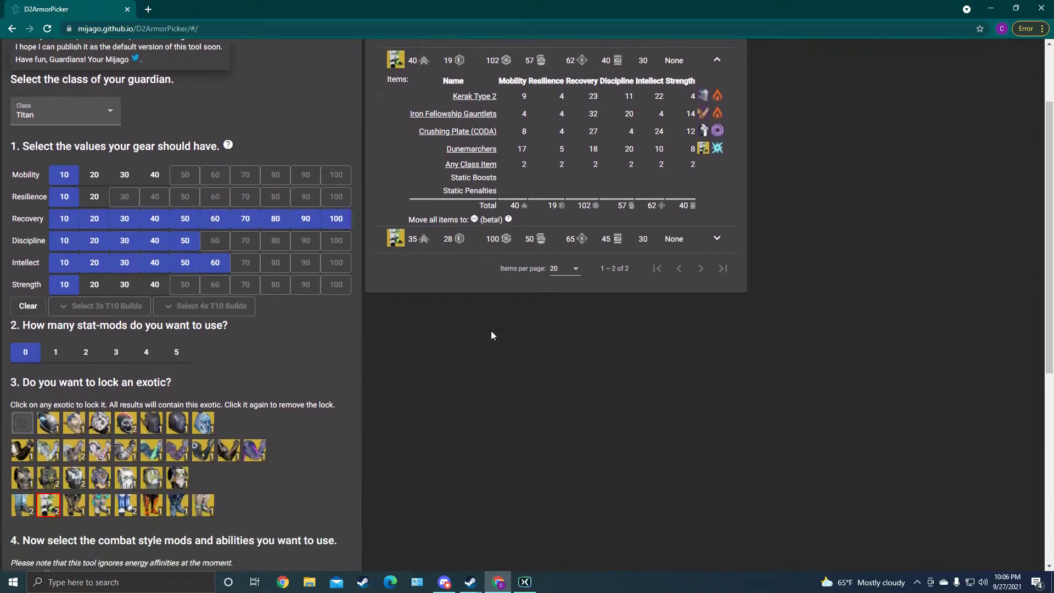
pyautogui.scroll(3, 493, 304)
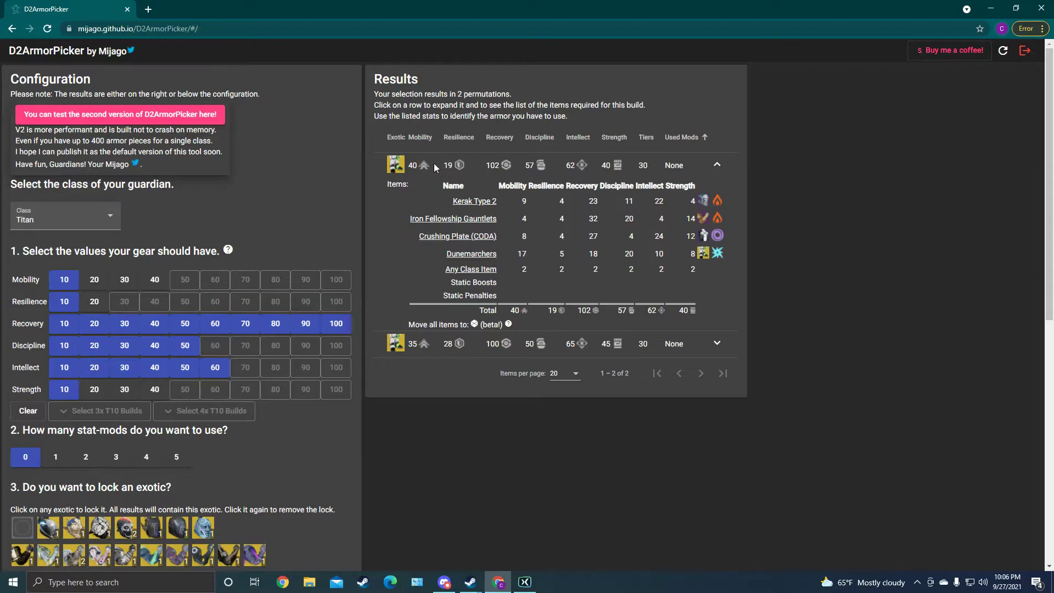
pyautogui.click(432, 164)
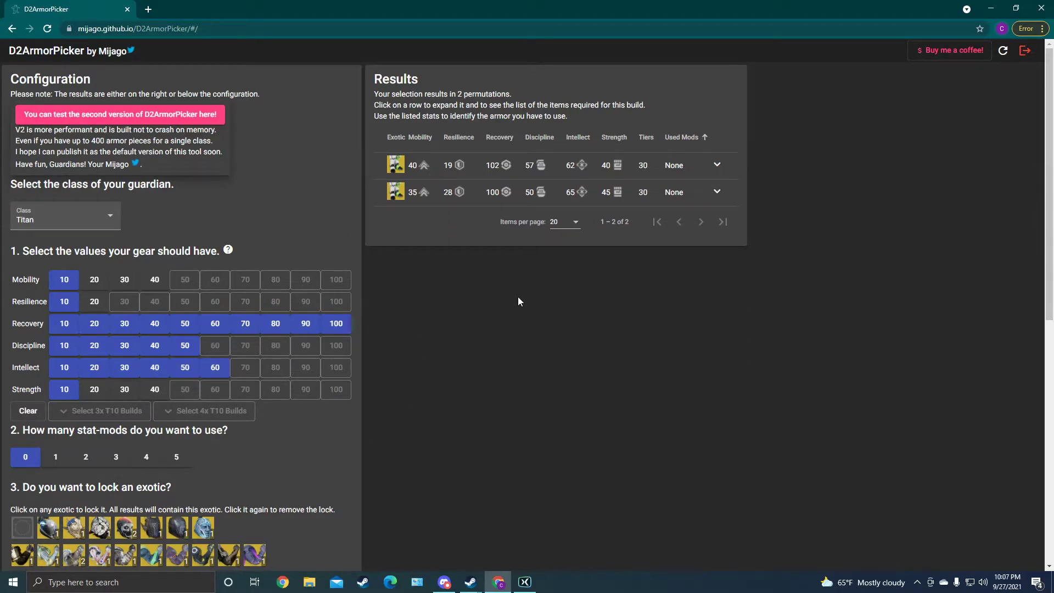
pyautogui.scroll(-4, 469, 346)
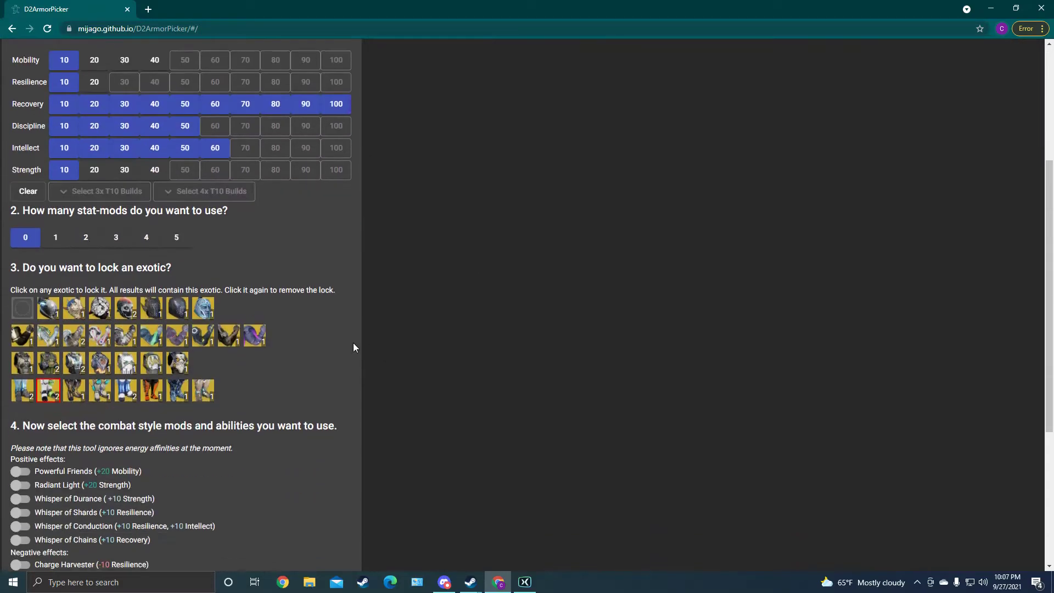
pyautogui.scroll(-5, 252, 453)
pyautogui.scroll(10, 253, 450)
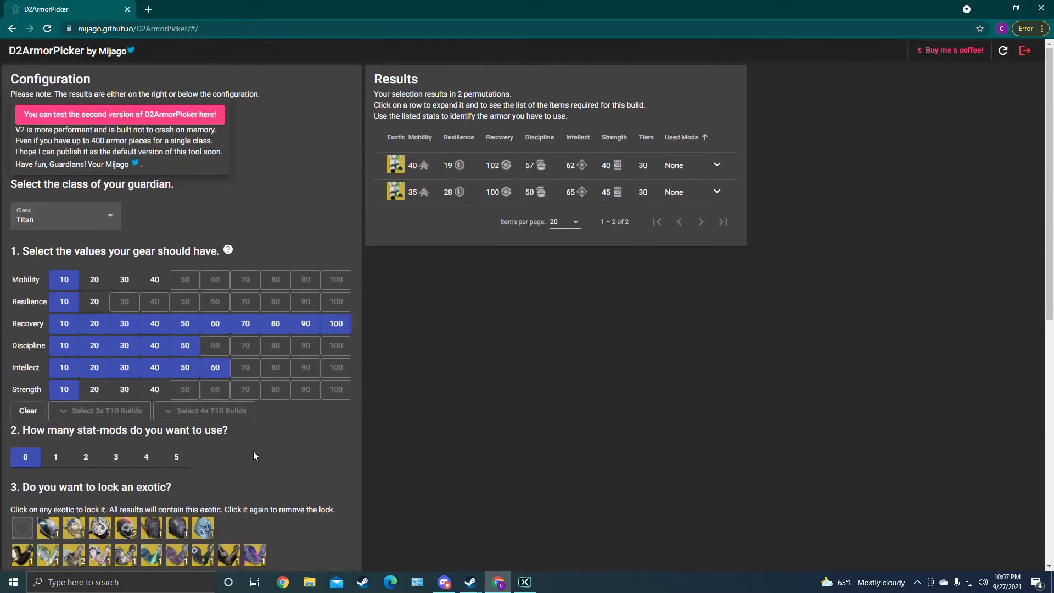
# Clear the required gear values and allow up to 5 stat mods.
pyautogui.click(25, 412)
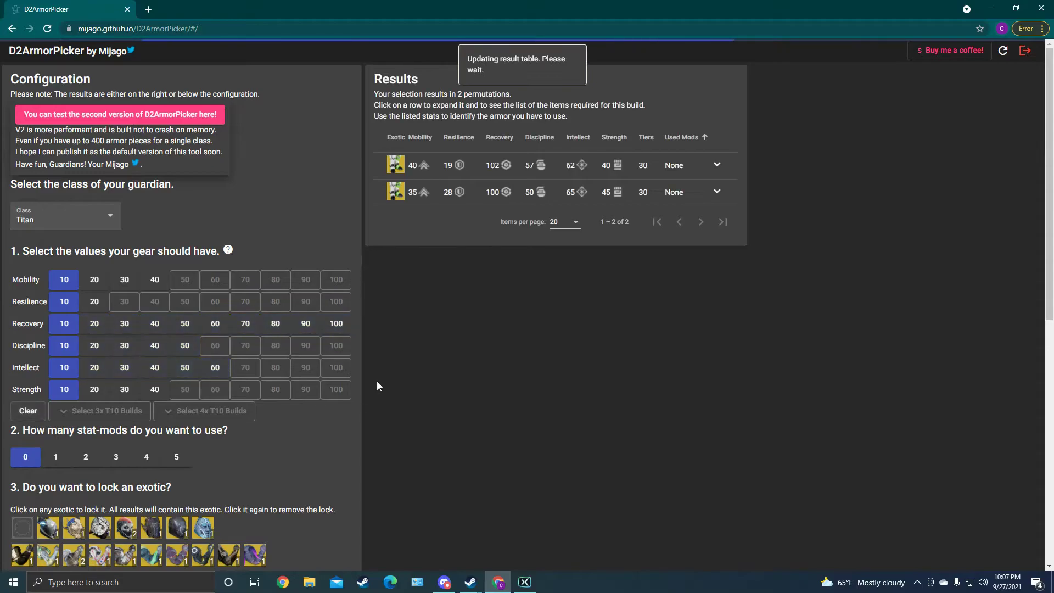
pyautogui.scroll(-4, 195, 357)
pyautogui.click(176, 238)
# Enable all six positive combat style mods, from Powerful Friends through Whisper of Chains.
pyautogui.scroll(-2, 33, 357)
pyautogui.click(22, 363)
pyautogui.click(22, 376)
pyautogui.click(22, 389)
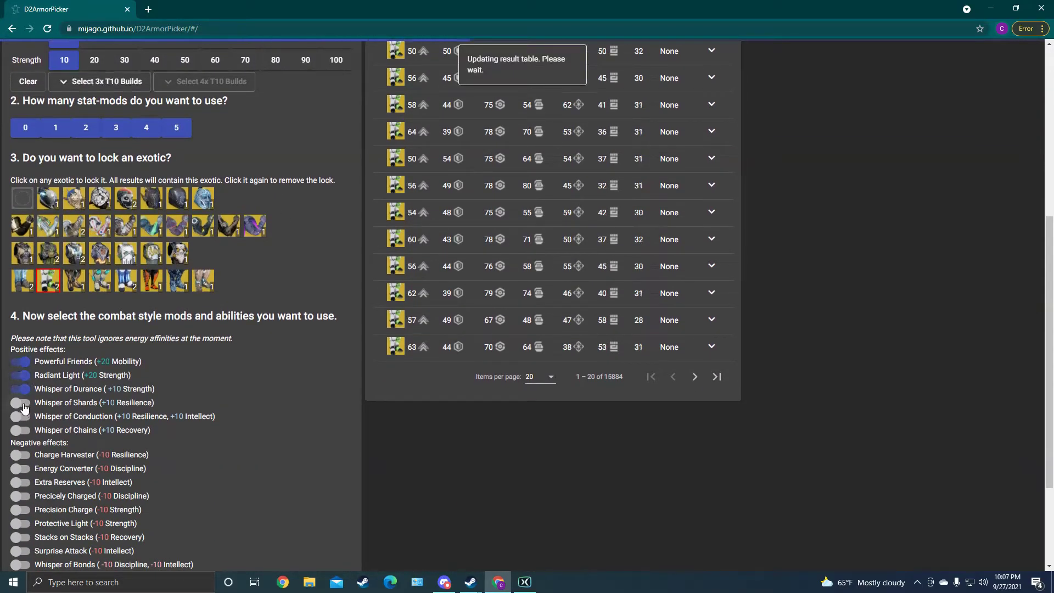
pyautogui.click(22, 403)
pyautogui.click(22, 417)
pyautogui.scroll(6, 59, 436)
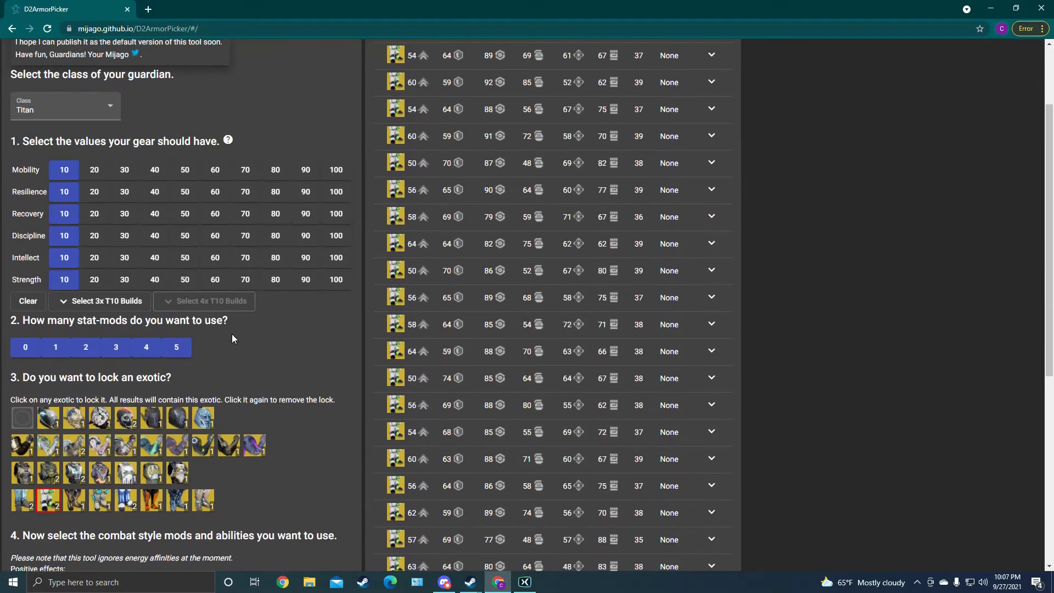
# Replace the Dunemarchers lock with the no-exotic option and remove that lock again.
pyautogui.scroll(-2, 353, 255)
pyautogui.click(29, 420)
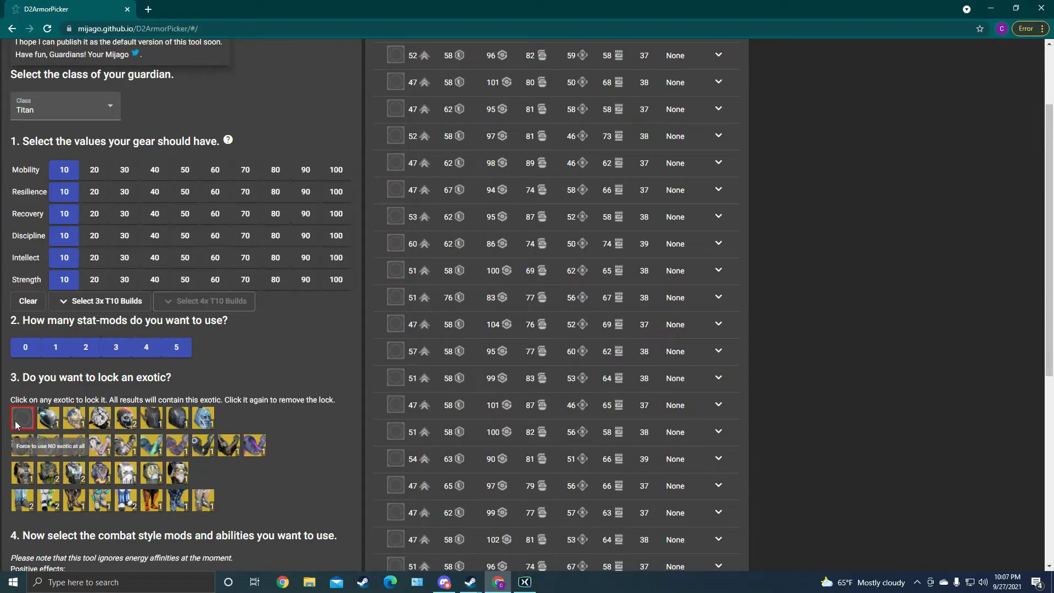
pyautogui.click(18, 425)
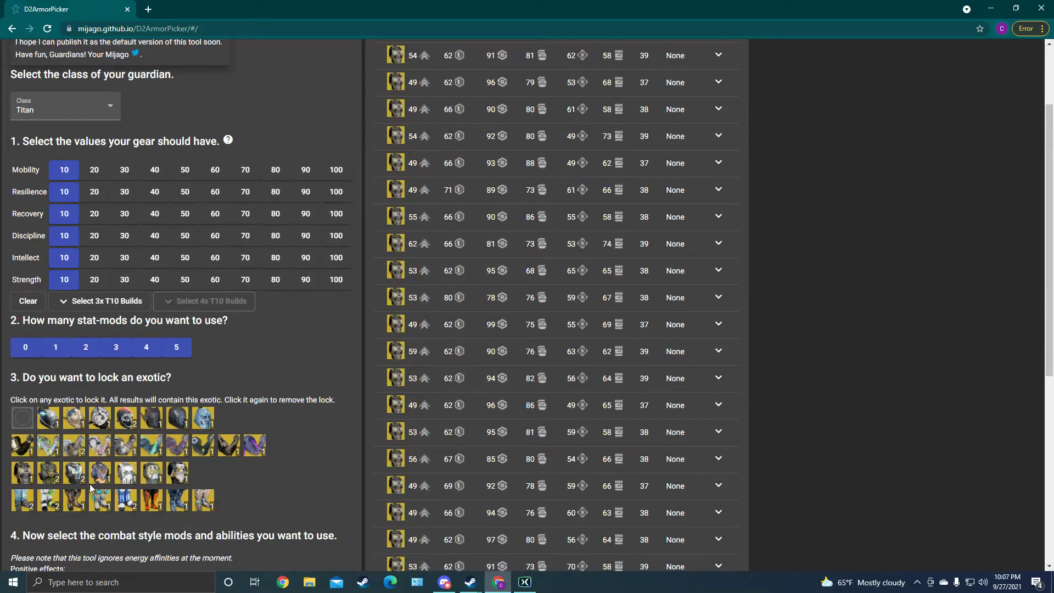
# Apply the 3x T10 build that combines Mobility, Recovery and Intellect.
pyautogui.scroll(1, 271, 449)
pyautogui.click(98, 360)
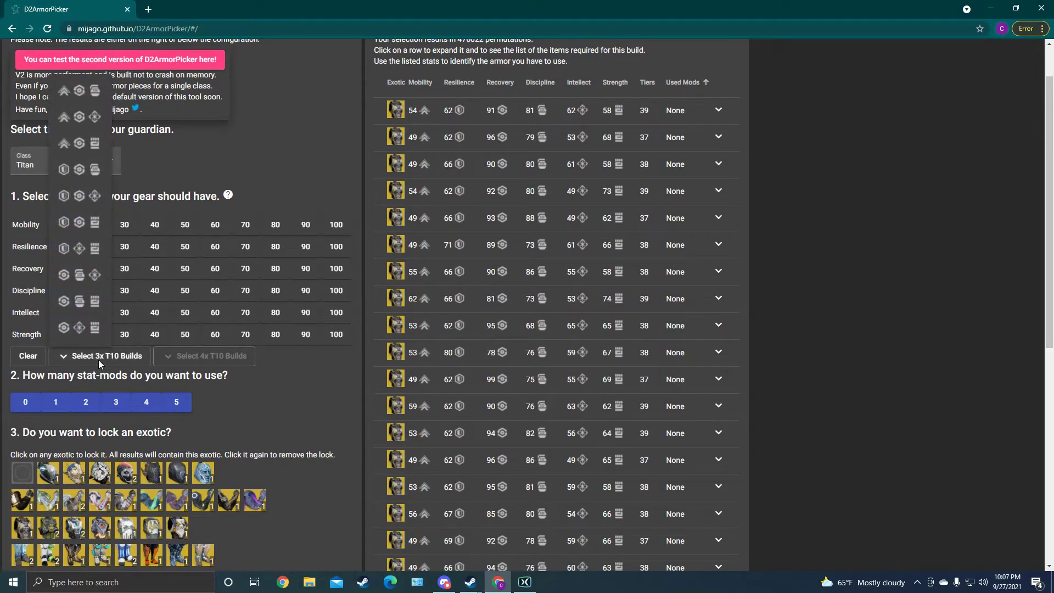
pyautogui.scroll(1, 82, 324)
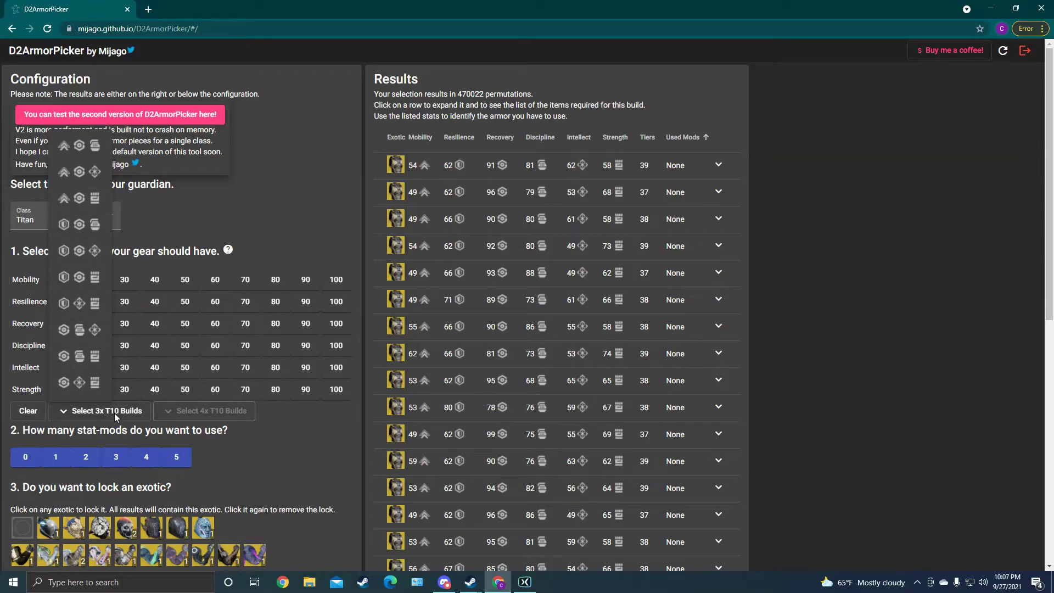
pyautogui.click(114, 413)
pyautogui.click(108, 415)
pyautogui.click(80, 171)
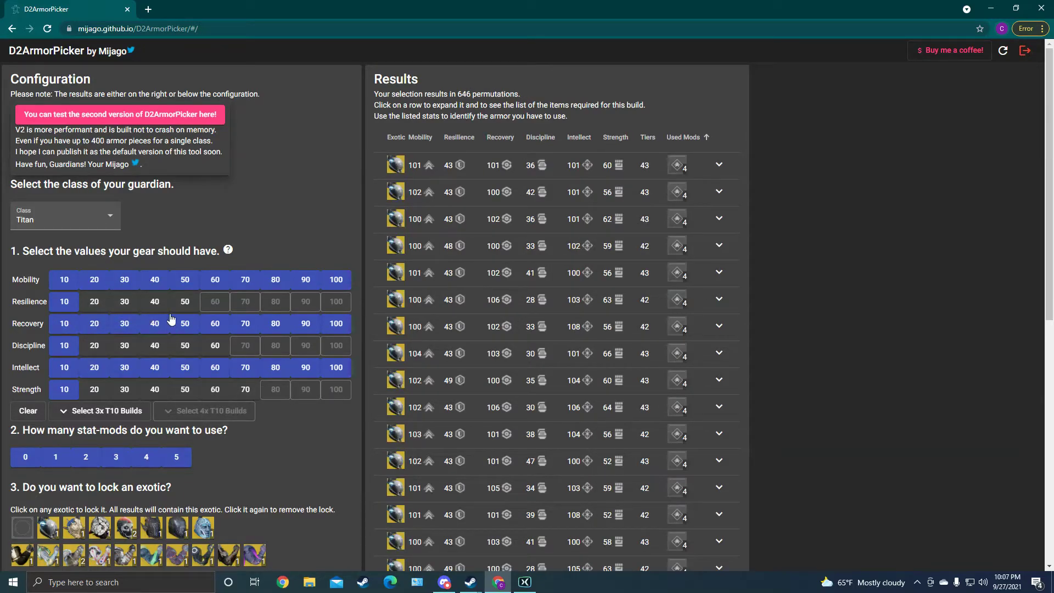
# Raise the required gear values to 50 Resilience, 40 Discipline and 60 Strength.
pyautogui.click(185, 306)
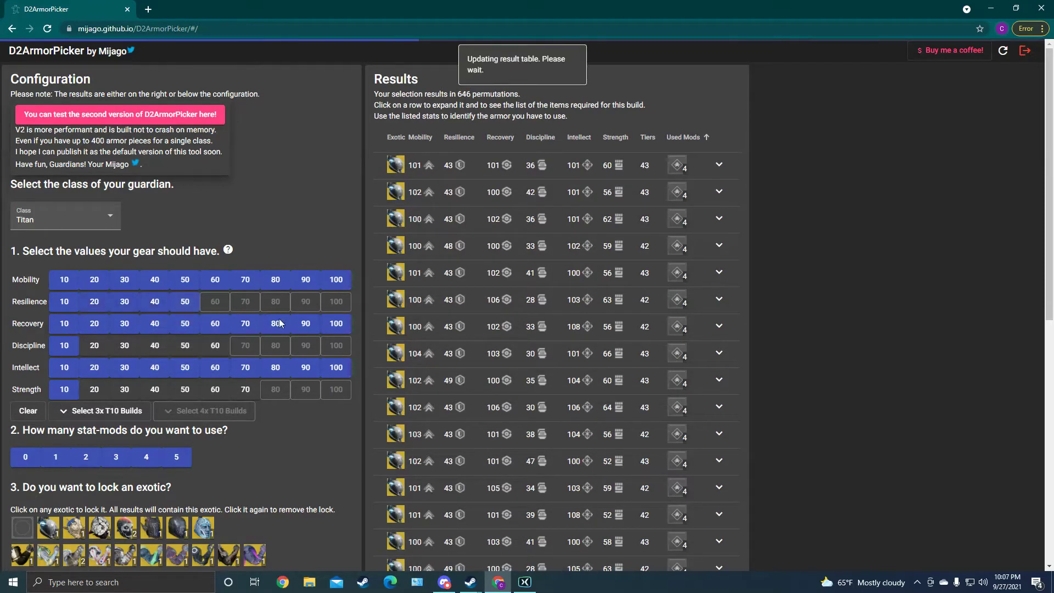
pyautogui.scroll(-6, 238, 377)
pyautogui.scroll(6, 169, 393)
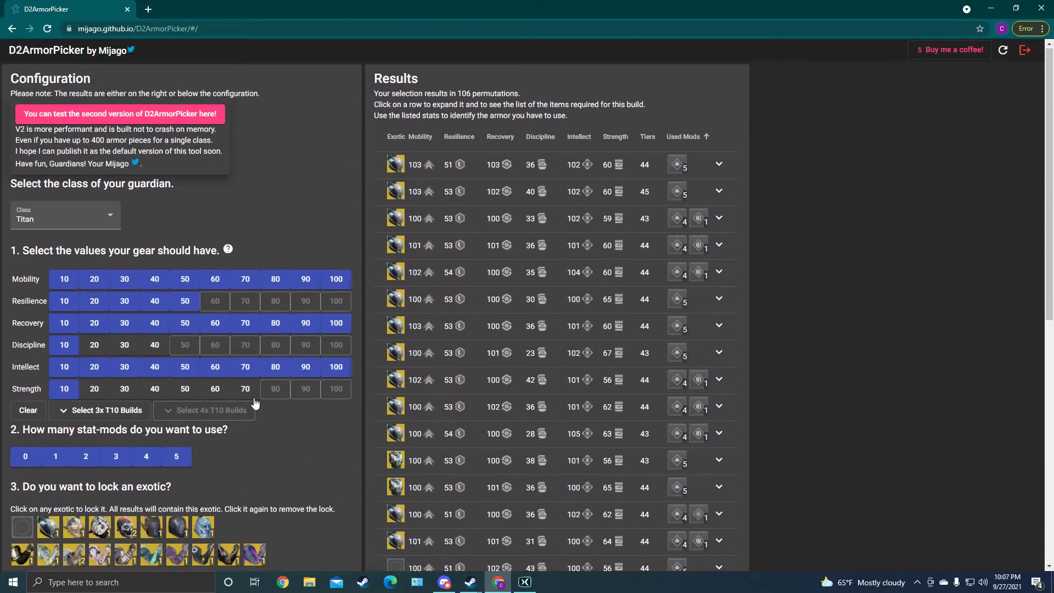
pyautogui.click(152, 346)
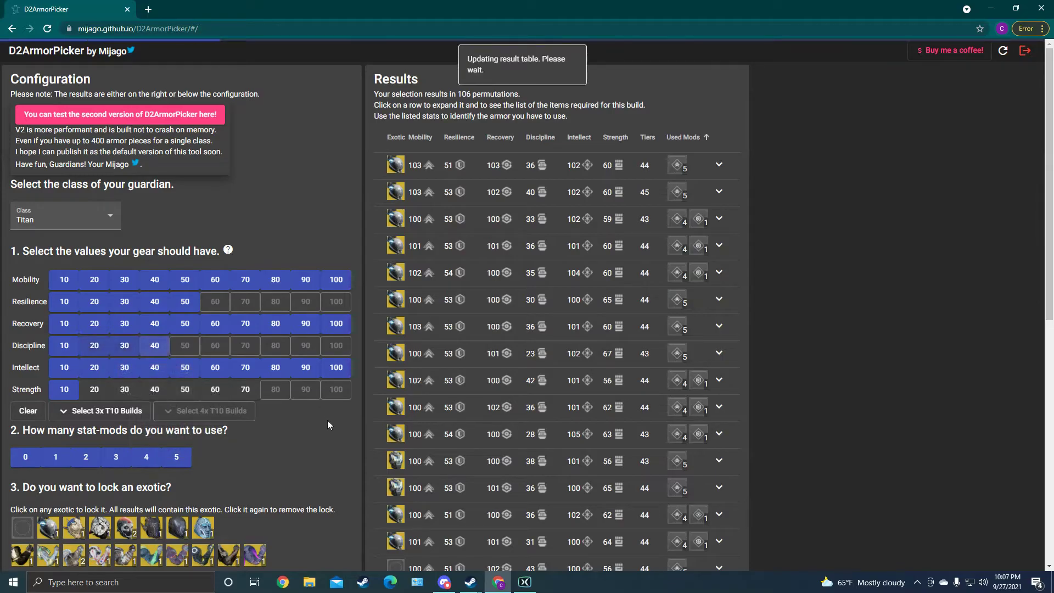
pyautogui.scroll(-1, 383, 387)
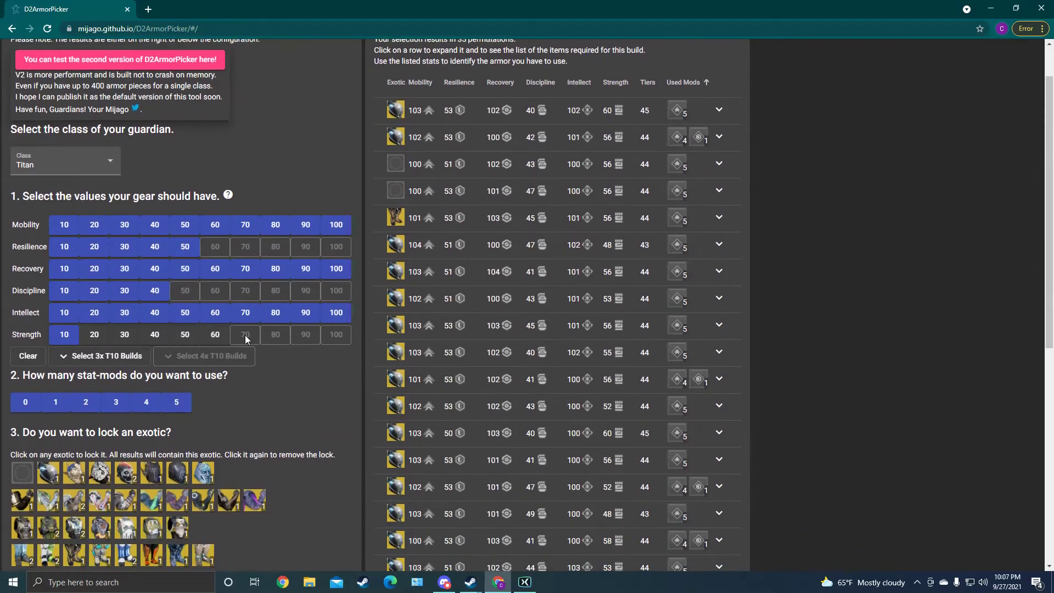
pyautogui.click(217, 335)
pyautogui.scroll(1, 444, 324)
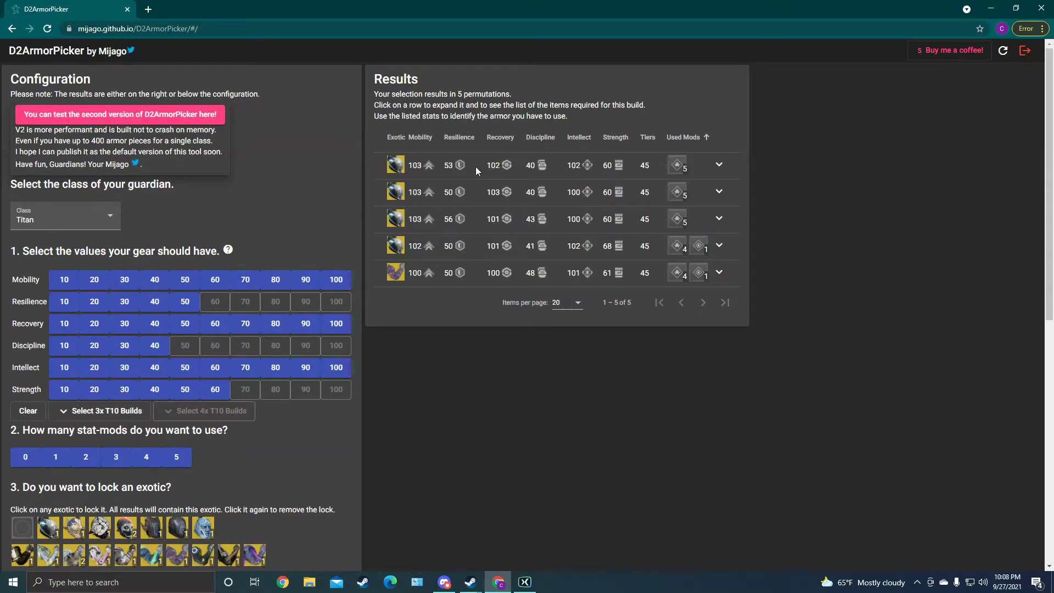
# Review the enabled combat style mods and clear all required gear values.
pyautogui.scroll(-9, 335, 390)
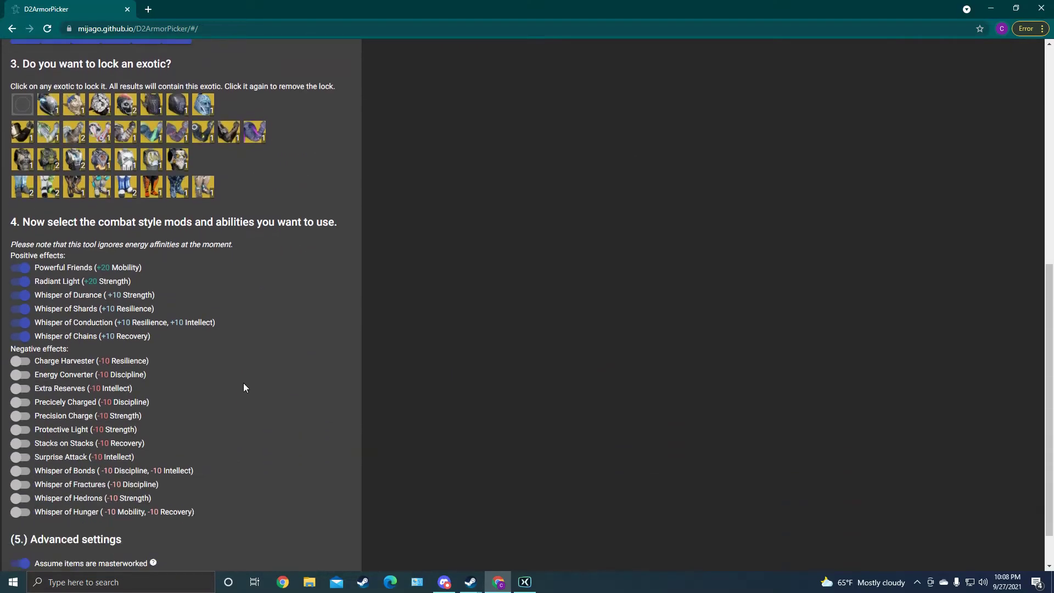
pyautogui.scroll(2, 232, 394)
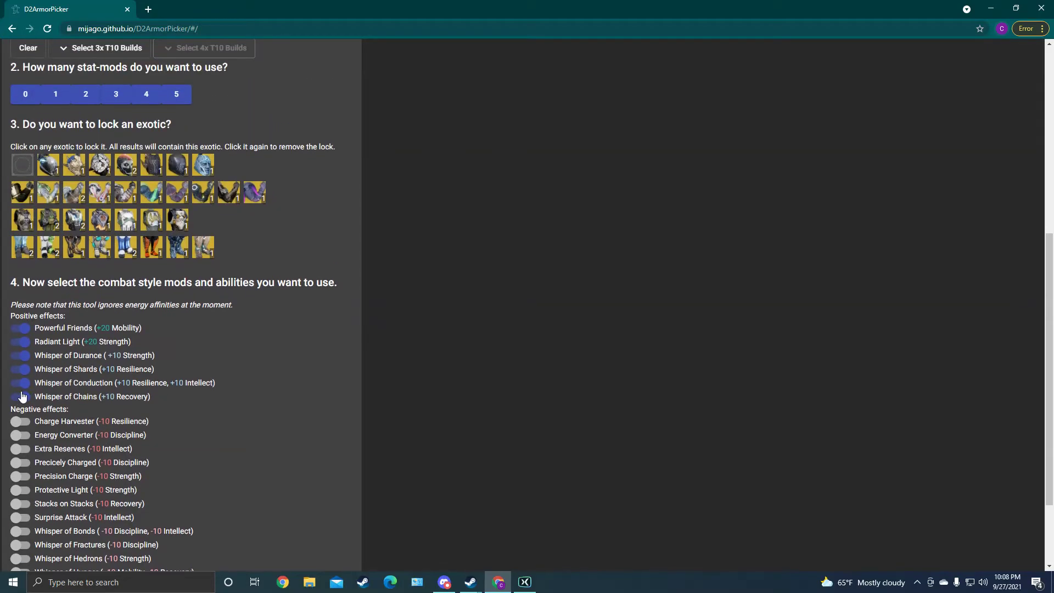
pyautogui.scroll(3, 23, 396)
pyautogui.click(28, 212)
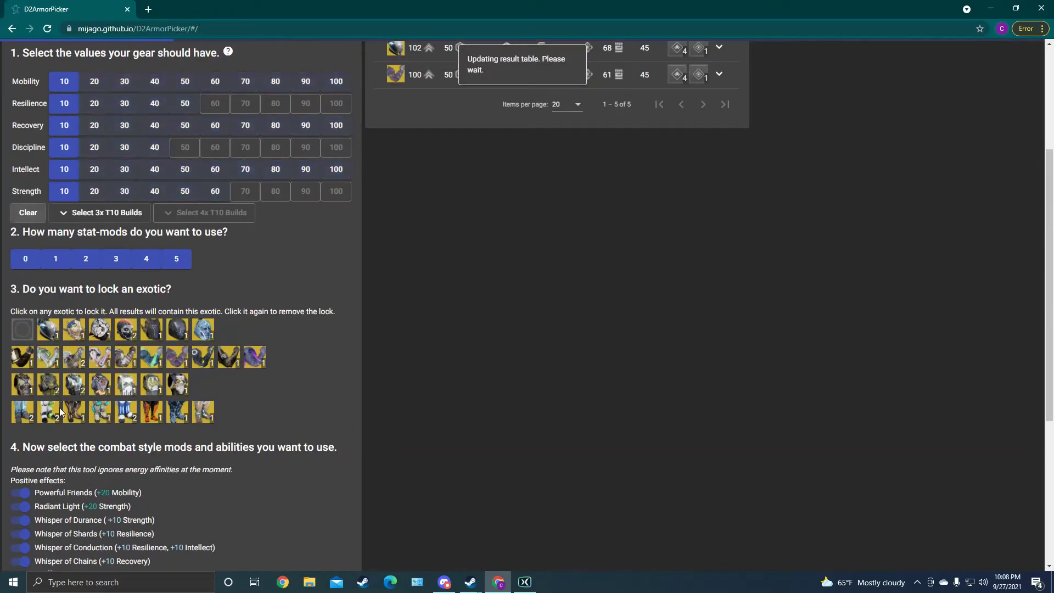
# Disable all six positive combat style mods, including Powerful Friends, Radiant Light and the four Whisper mods.
pyautogui.click(22, 493)
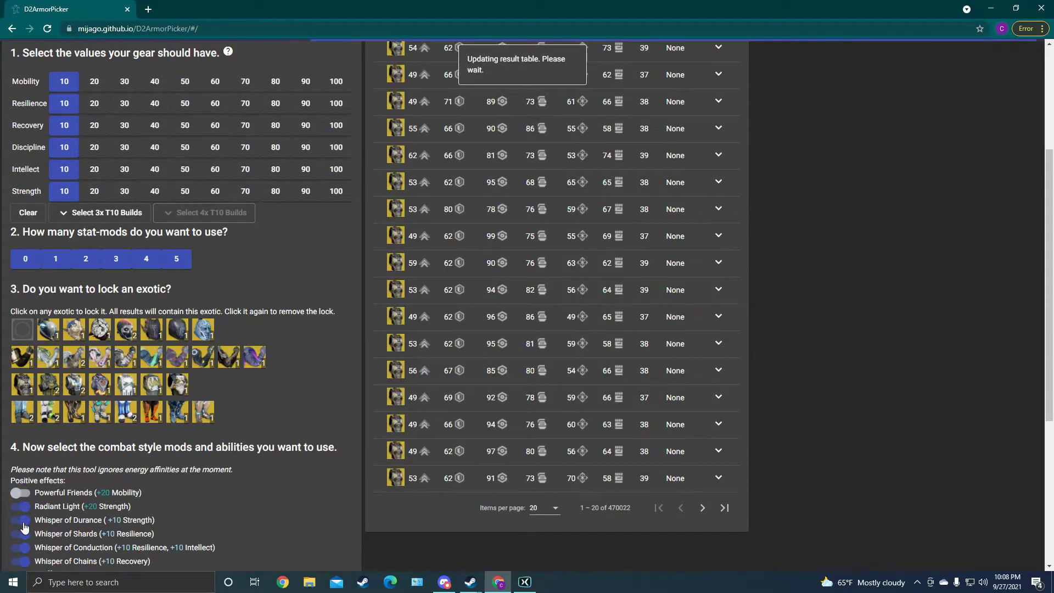
pyautogui.click(22, 520)
pyautogui.click(22, 506)
pyautogui.click(22, 534)
pyautogui.scroll(-2, 27, 489)
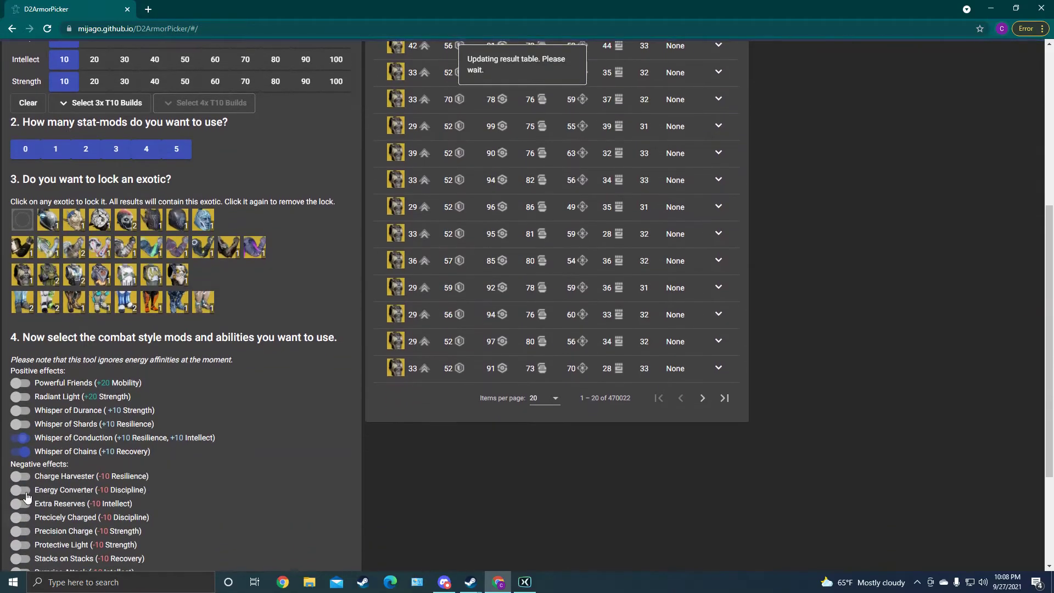
pyautogui.click(21, 437)
pyautogui.click(21, 452)
pyautogui.scroll(4, 222, 463)
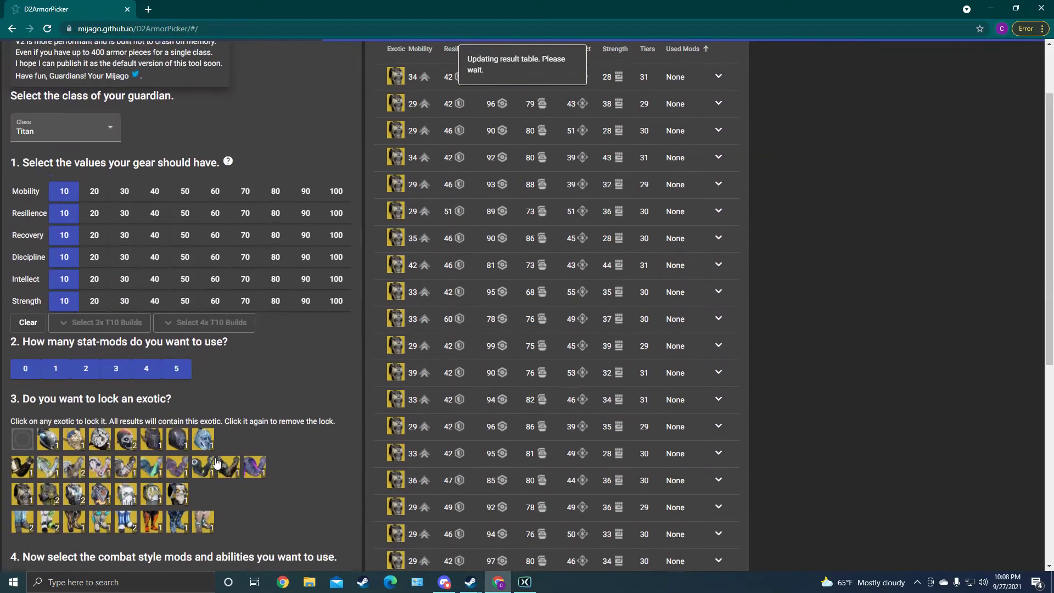
pyautogui.scroll(2, 222, 463)
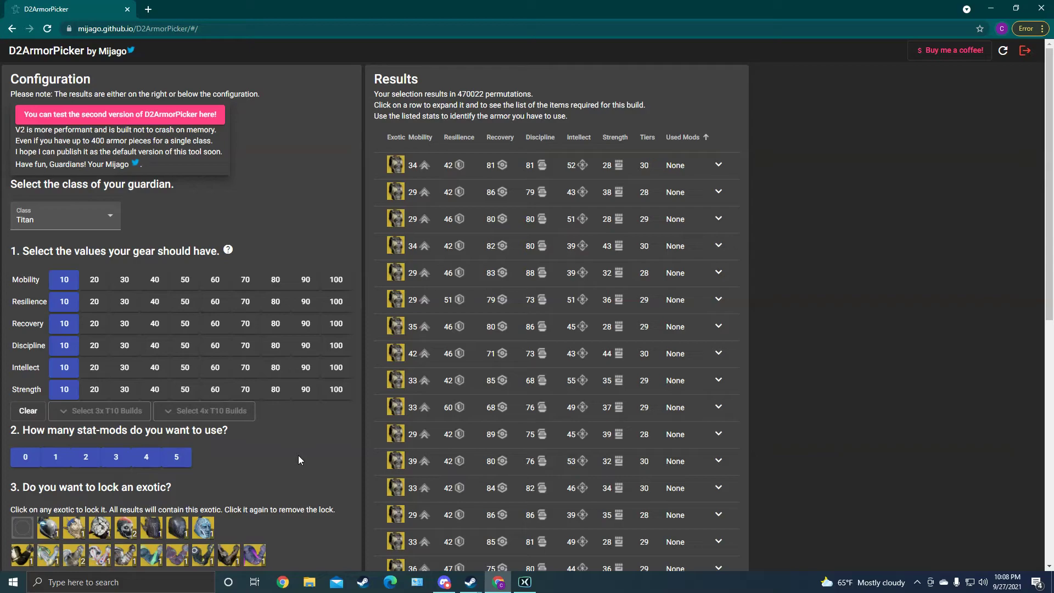
# Examine the cooldown tooltips of the stat tiers, the available exotics and the combat style mods.
pyautogui.moveTo(247, 364)
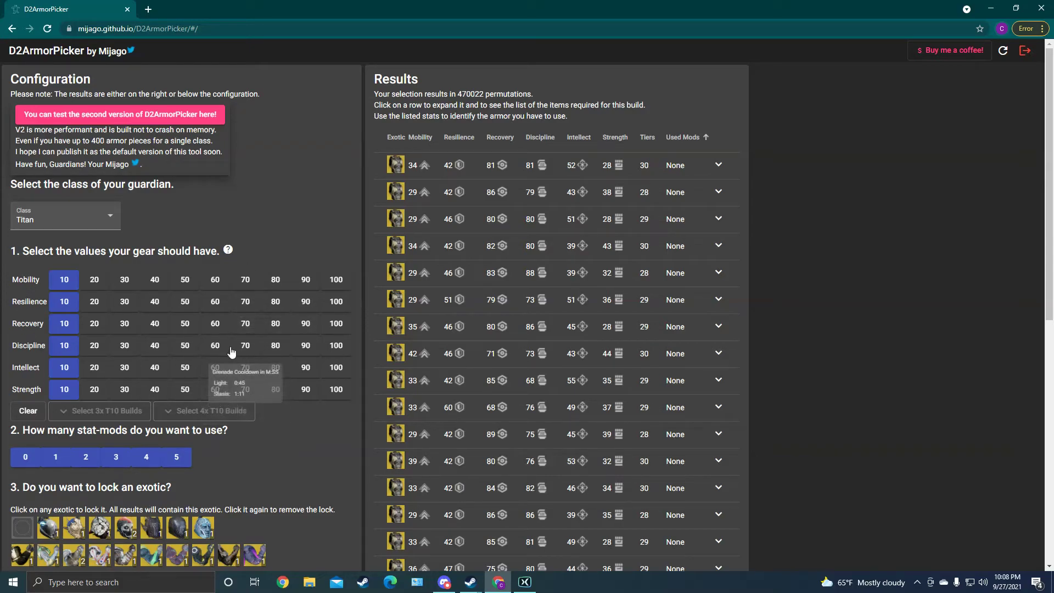
pyautogui.moveTo(252, 333)
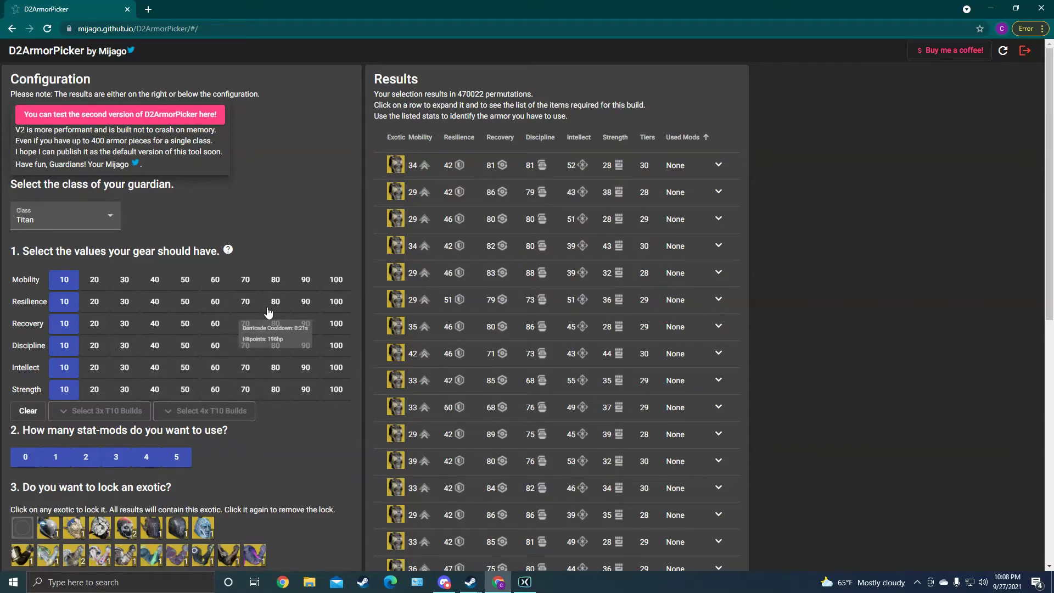
pyautogui.scroll(-2, 264, 308)
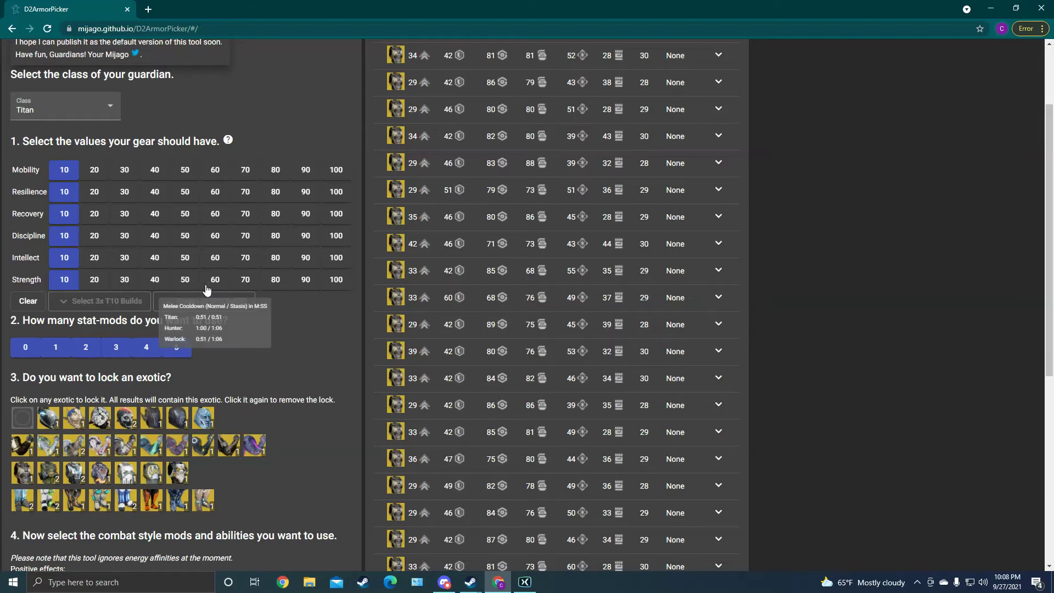
pyautogui.scroll(1, 229, 286)
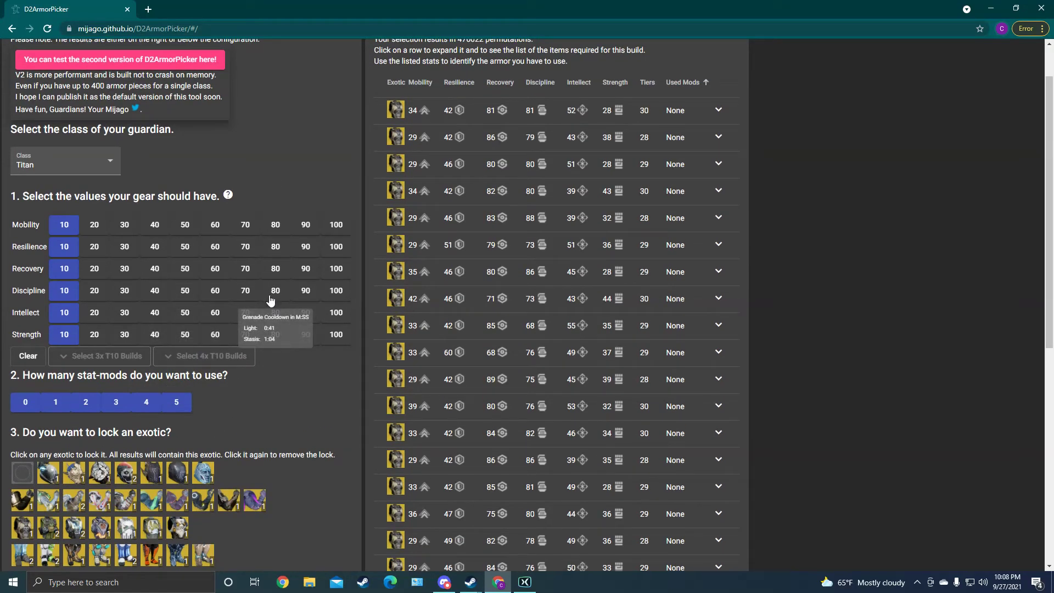
pyautogui.scroll(-1, 275, 276)
pyautogui.scroll(-7, 274, 276)
pyautogui.scroll(6, 216, 412)
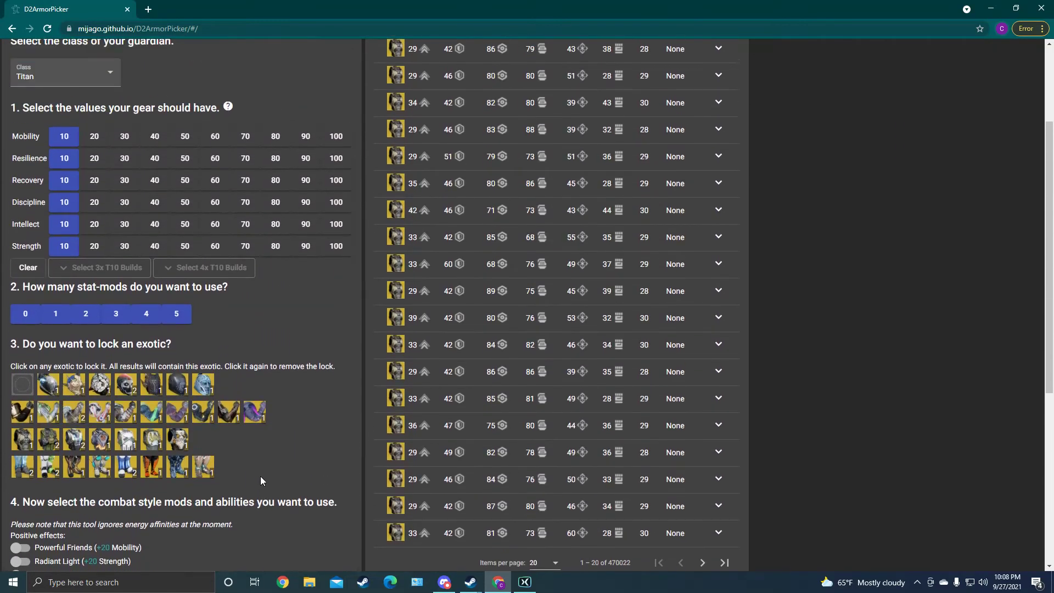
pyautogui.scroll(3, 261, 483)
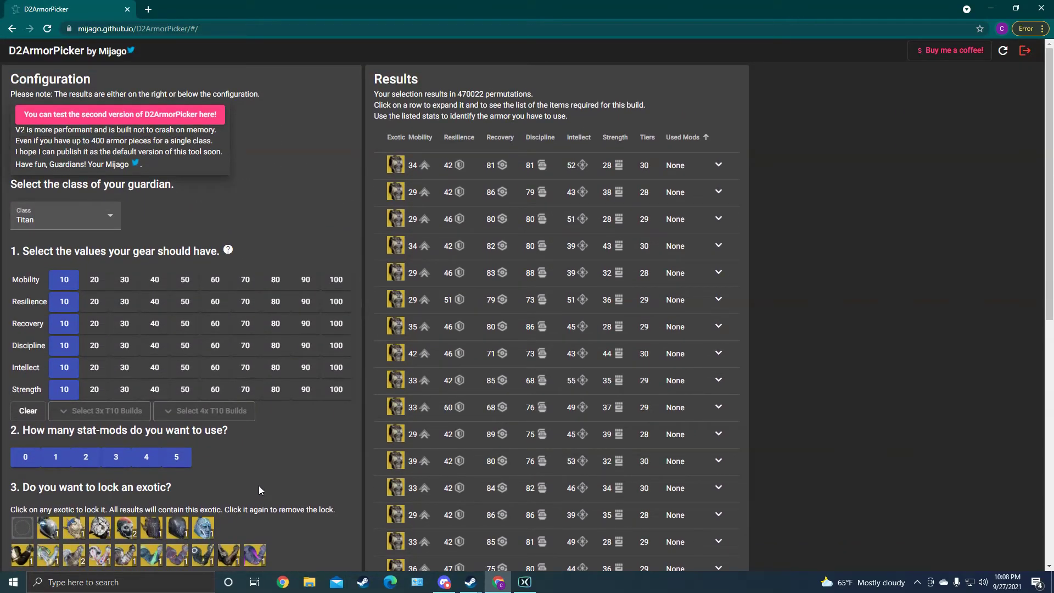
pyautogui.scroll(-4, 507, 302)
pyautogui.scroll(4, 508, 348)
pyautogui.scroll(-5, 245, 418)
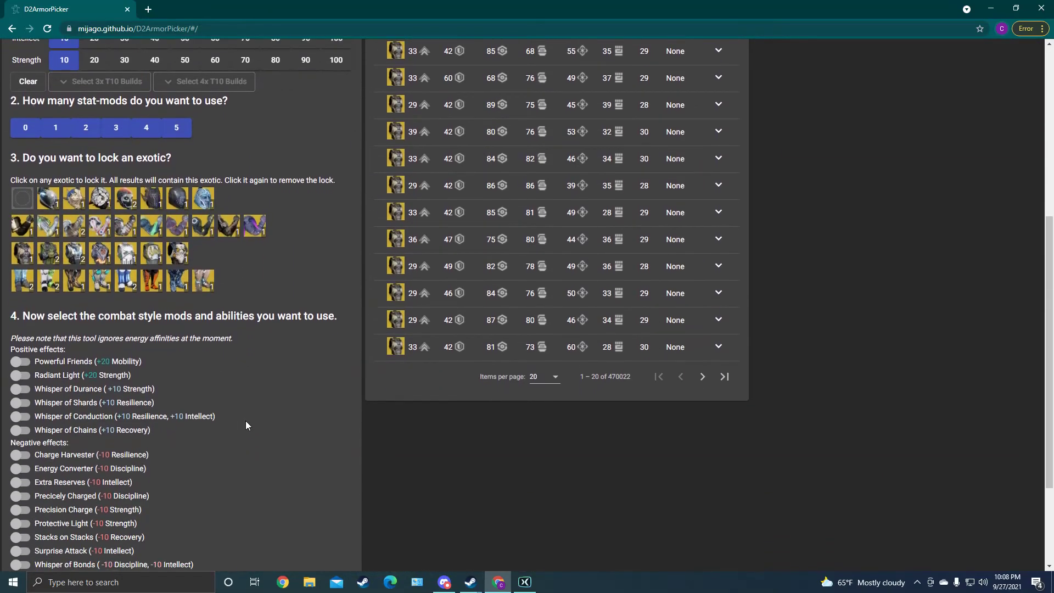
pyautogui.scroll(1, 240, 426)
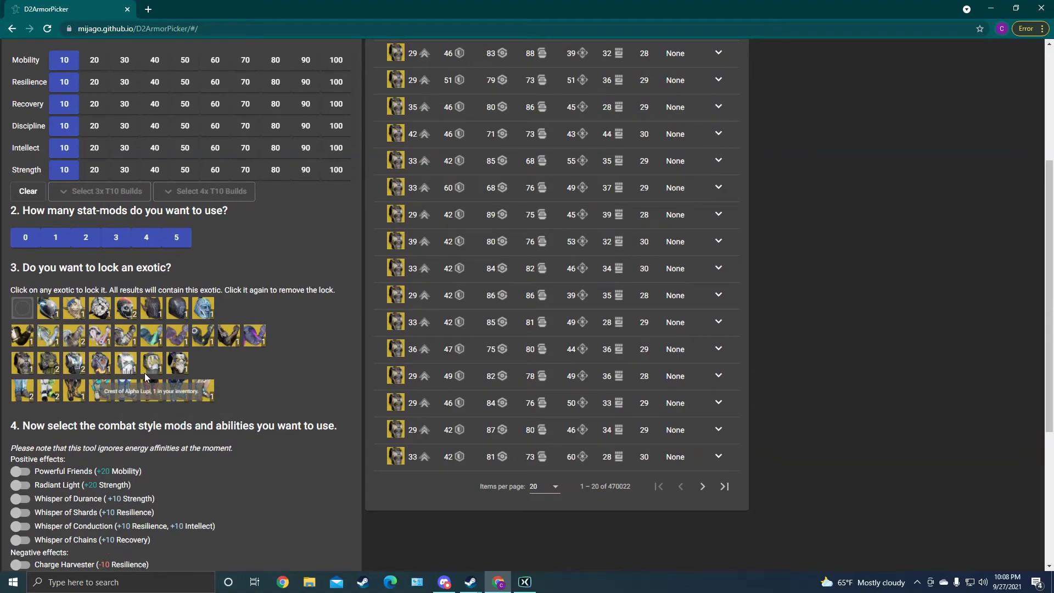
pyautogui.scroll(4, 154, 401)
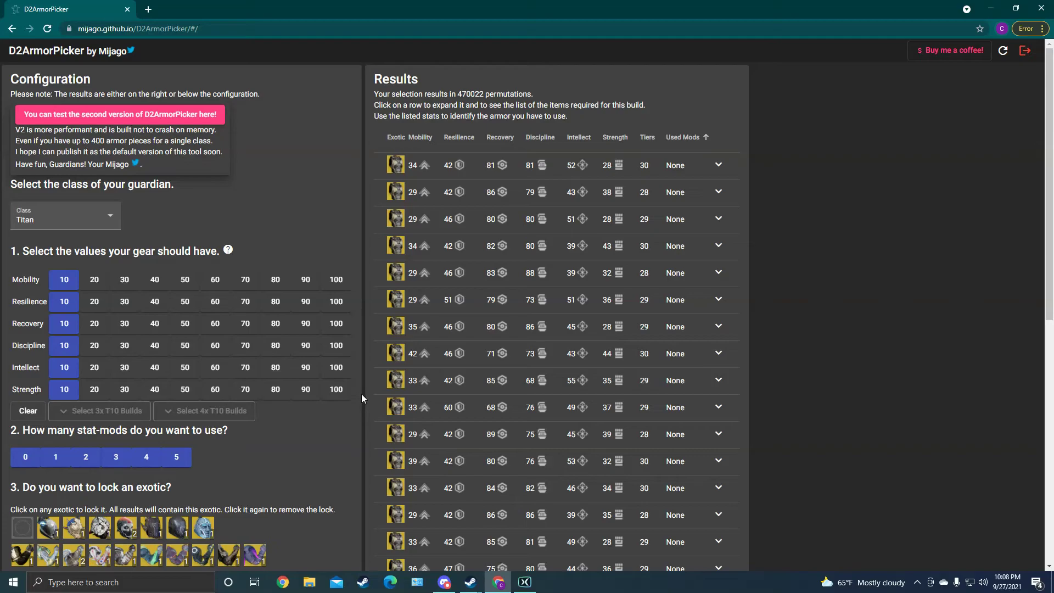
pyautogui.scroll(-9, 364, 387)
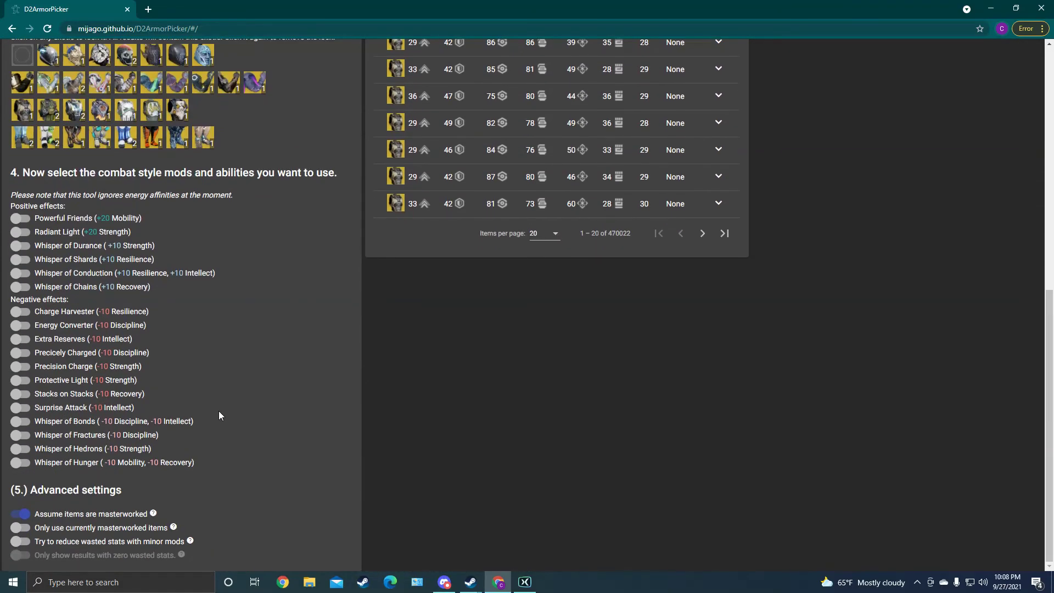
pyautogui.scroll(9, 276, 460)
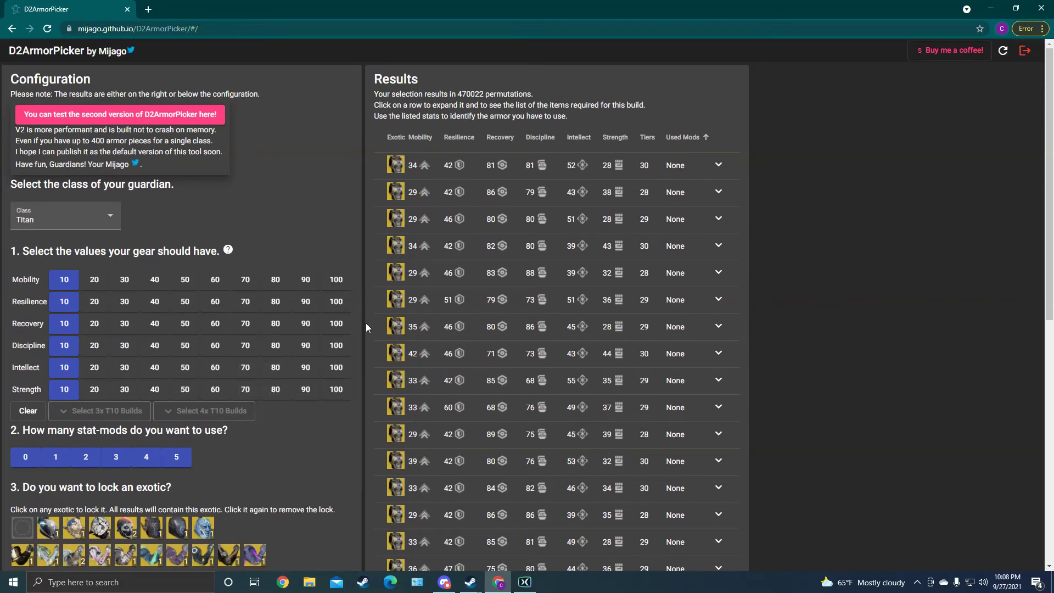
pyautogui.scroll(-9, 364, 329)
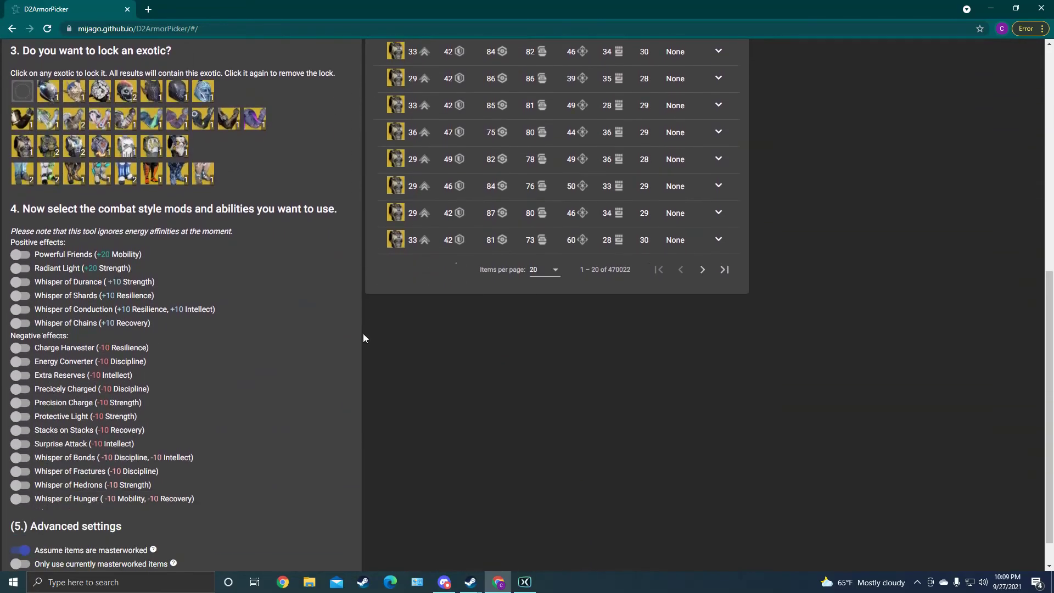
pyautogui.scroll(9, 363, 340)
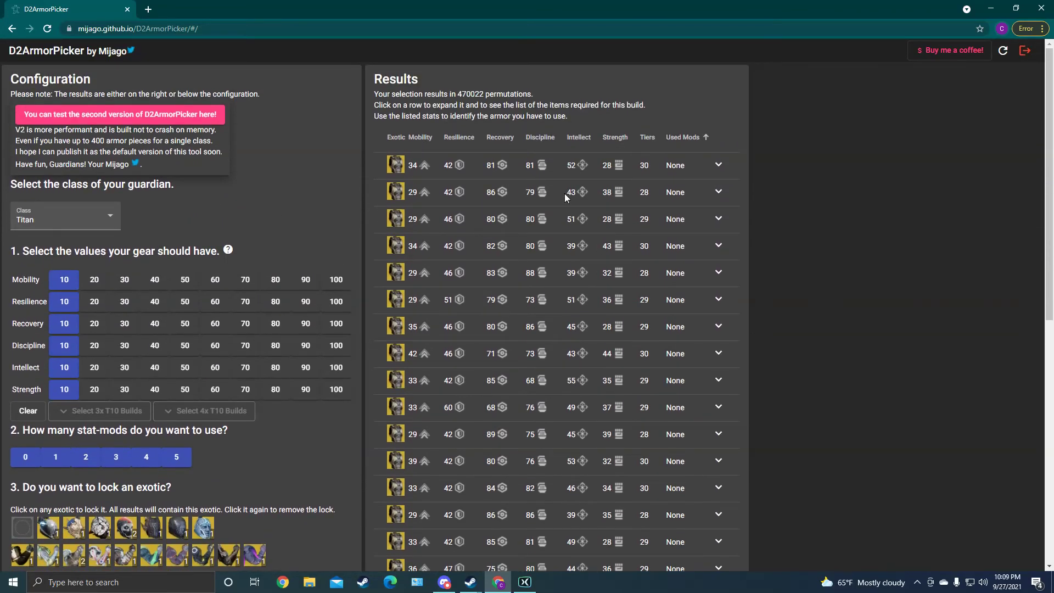
pyautogui.scroll(-9, 361, 363)
pyautogui.scroll(7, 362, 396)
pyautogui.scroll(2, 367, 398)
# Lock the blue-and-white exotic leg armor and set the required Recovery to 100.
pyautogui.scroll(-2, 321, 443)
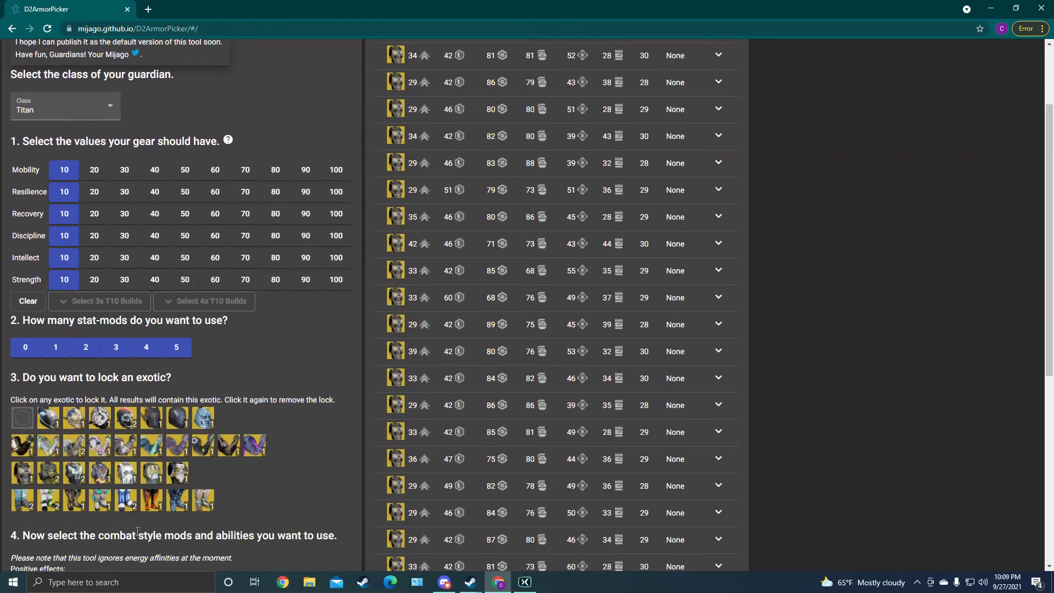
pyautogui.click(126, 499)
pyautogui.click(337, 324)
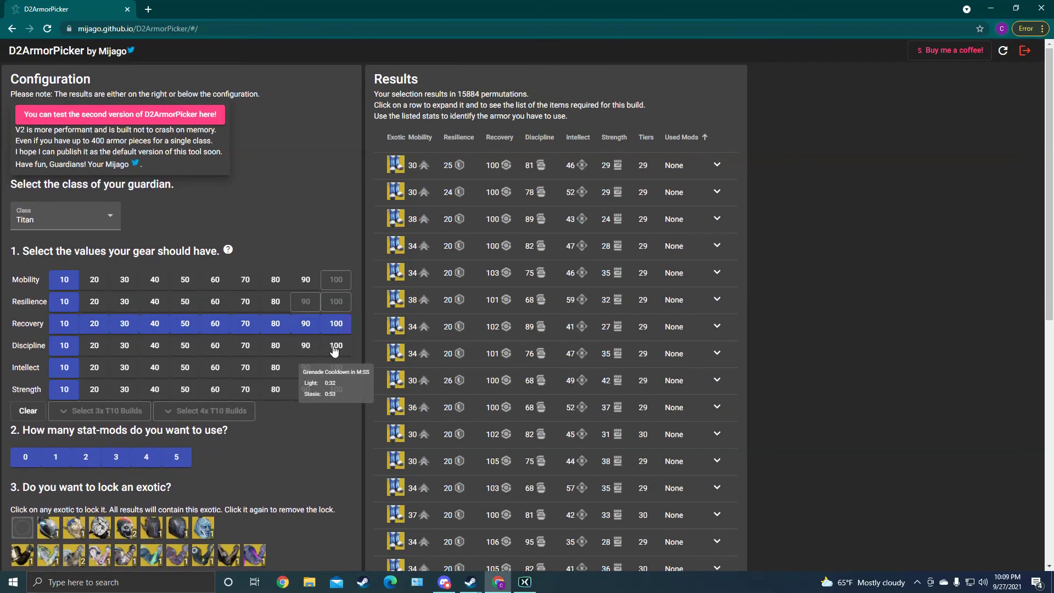
# Set the required Discipline to 100 and the required Intellect to 80.
pyautogui.click(336, 345)
pyautogui.click(276, 367)
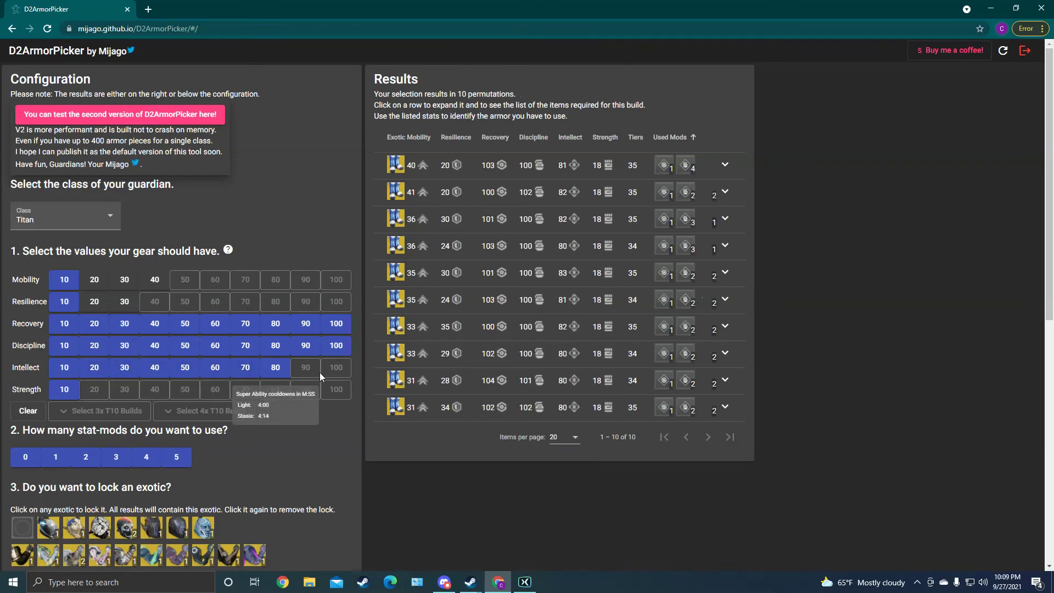
# Examine the armor pieces and stat mods required for the first two resulting builds, and collapse their details.
pyautogui.click(472, 170)
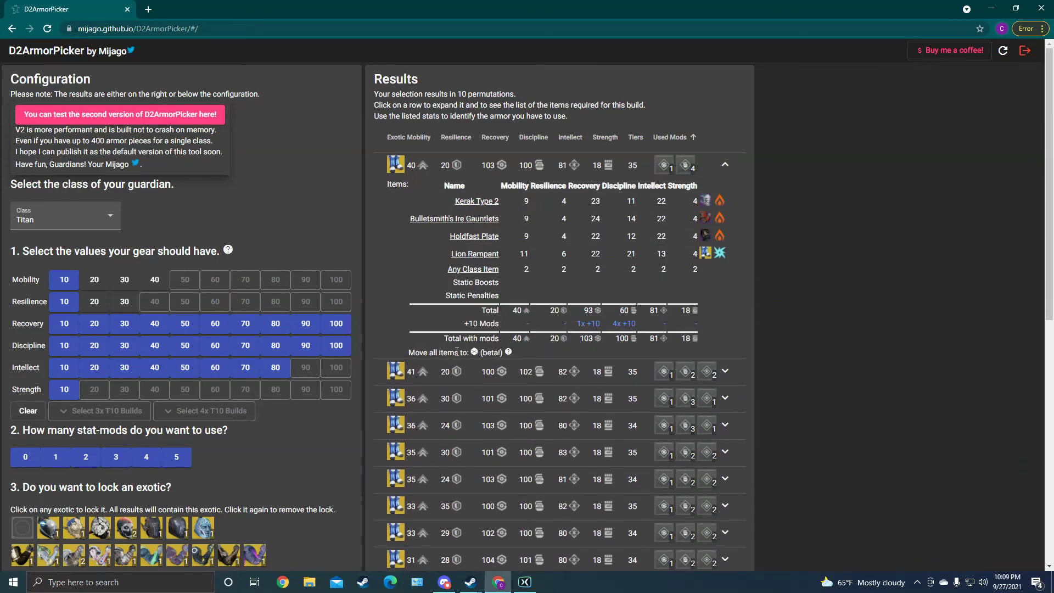
pyautogui.click(476, 371)
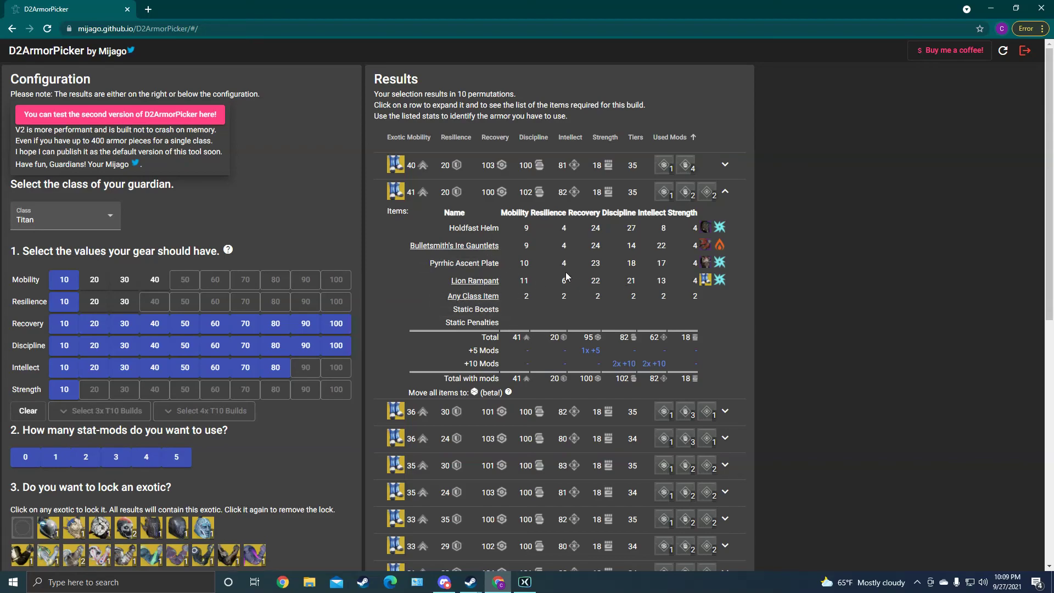
pyautogui.click(476, 193)
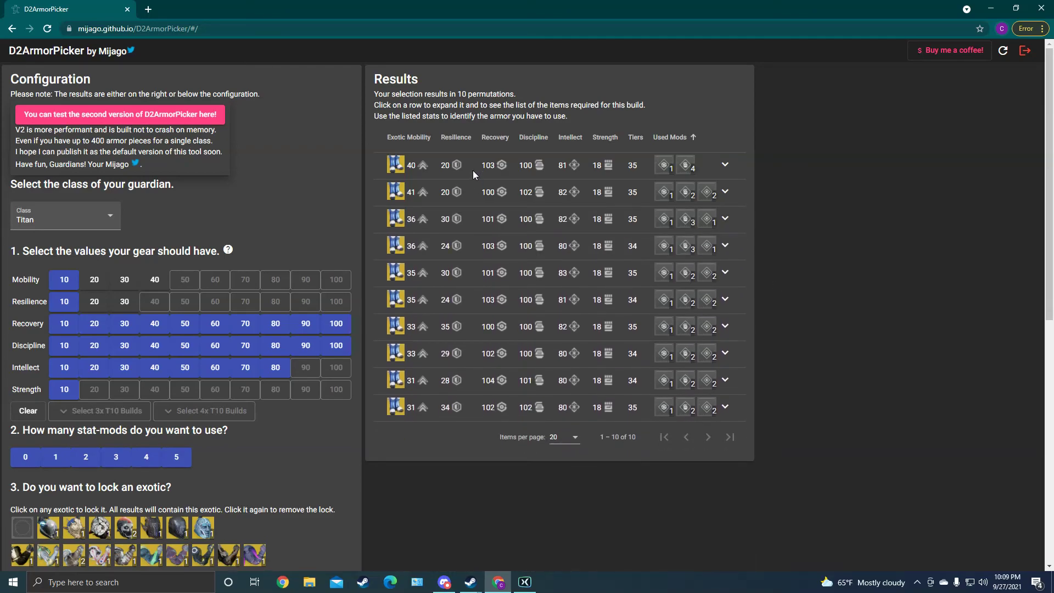
pyautogui.click(473, 170)
pyautogui.click(470, 174)
pyautogui.scroll(-2, 34, 317)
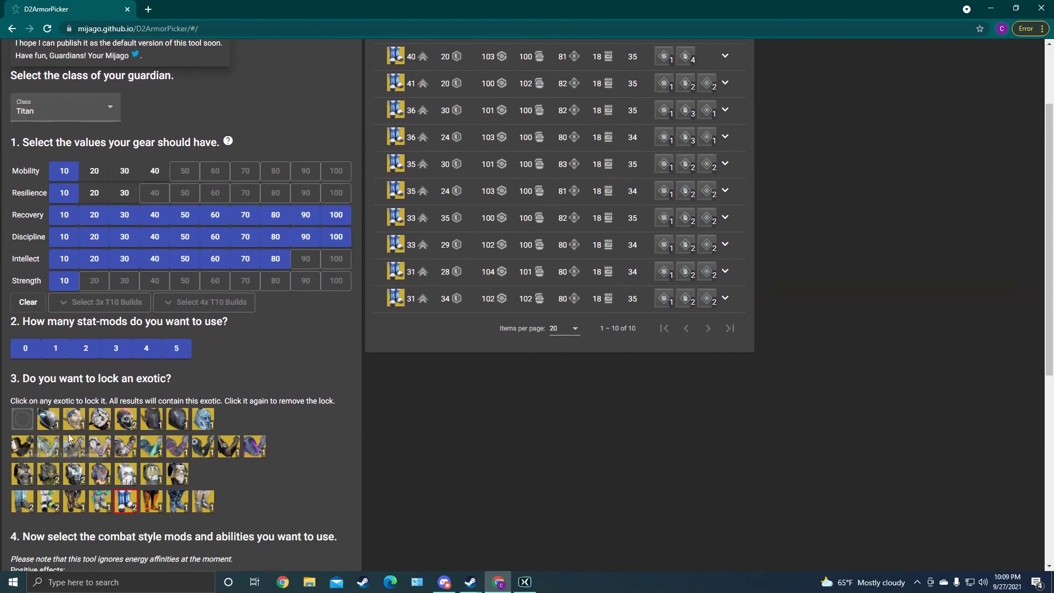
pyautogui.scroll(2, 156, 413)
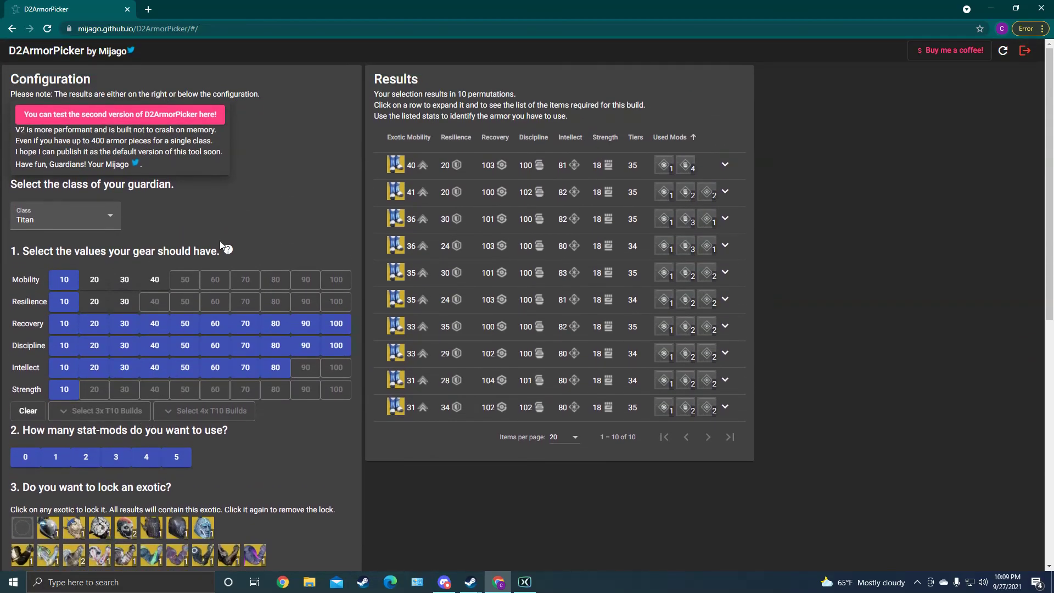